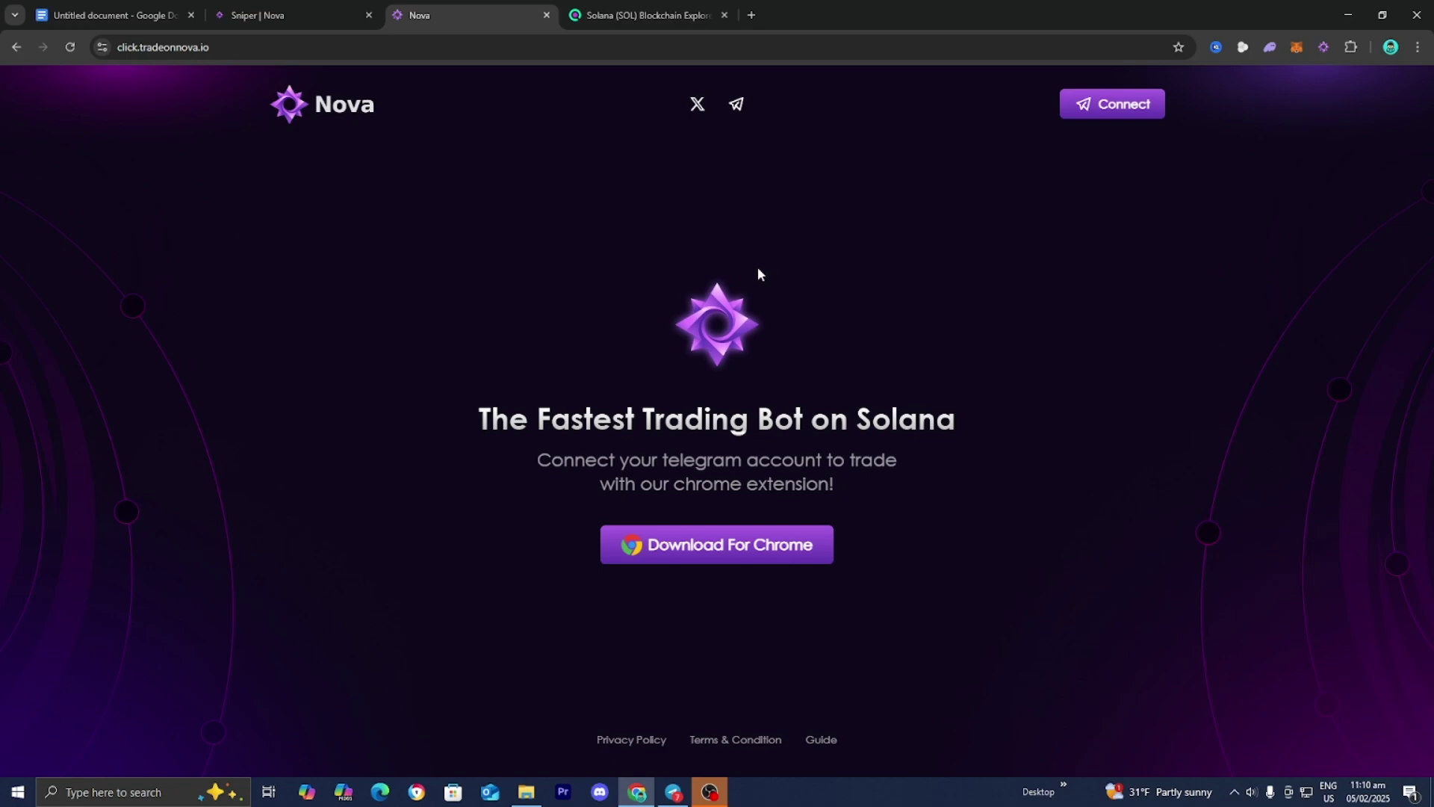
Connect to the Nova bot chat and send /menu from the command list to get its welcome menu.
{"action": "left_click", "coordinate": [1089, 109]}
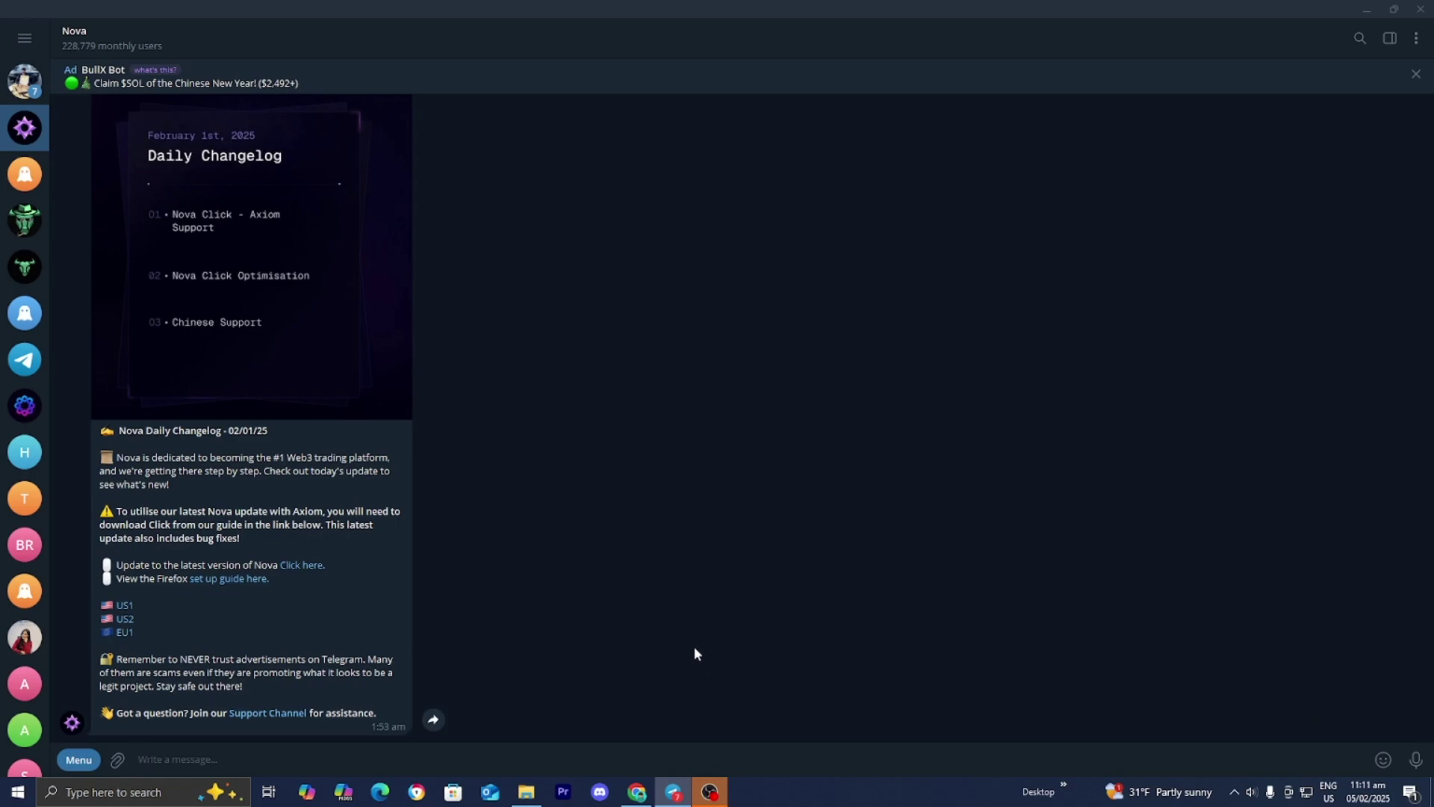
{"action": "left_click", "coordinate": [78, 759]}
{"action": "scroll", "coordinate": [172, 698], "scroll_direction": "down", "scroll_amount": 3}
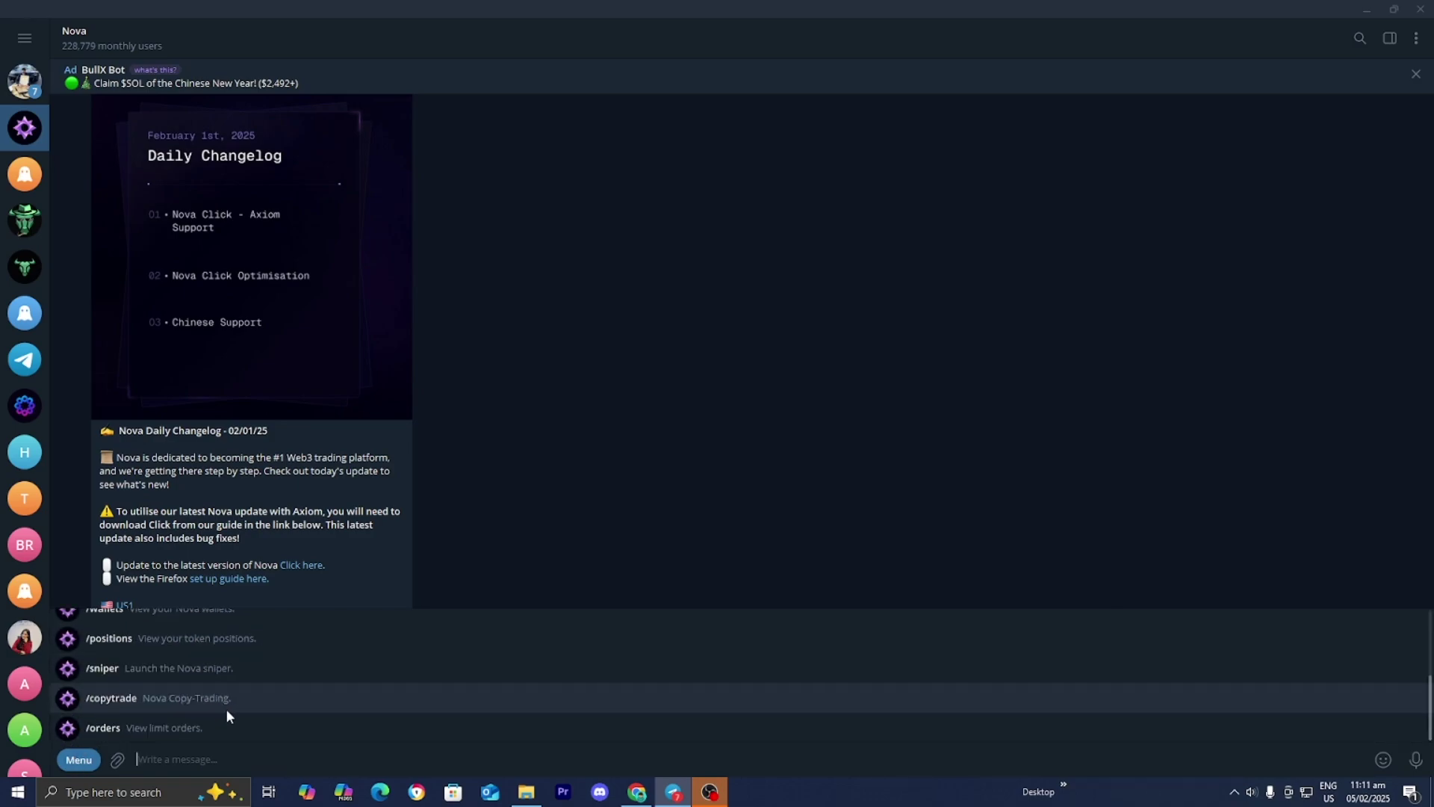
{"action": "scroll", "coordinate": [227, 709], "scroll_direction": "up", "scroll_amount": 4}
{"action": "scroll", "coordinate": [243, 669], "scroll_direction": "down", "scroll_amount": 4}
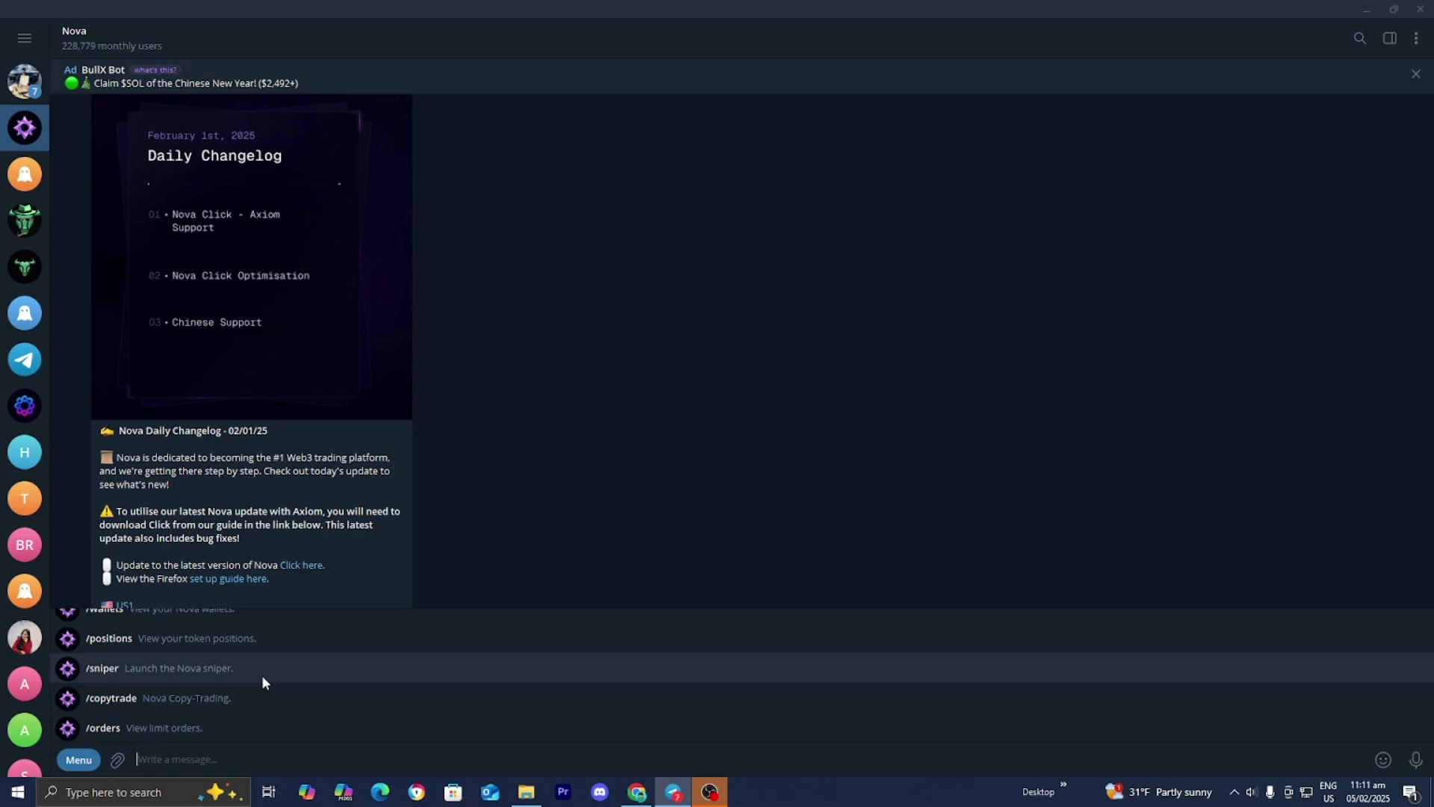
{"action": "scroll", "coordinate": [261, 674], "scroll_direction": "up", "scroll_amount": 4}
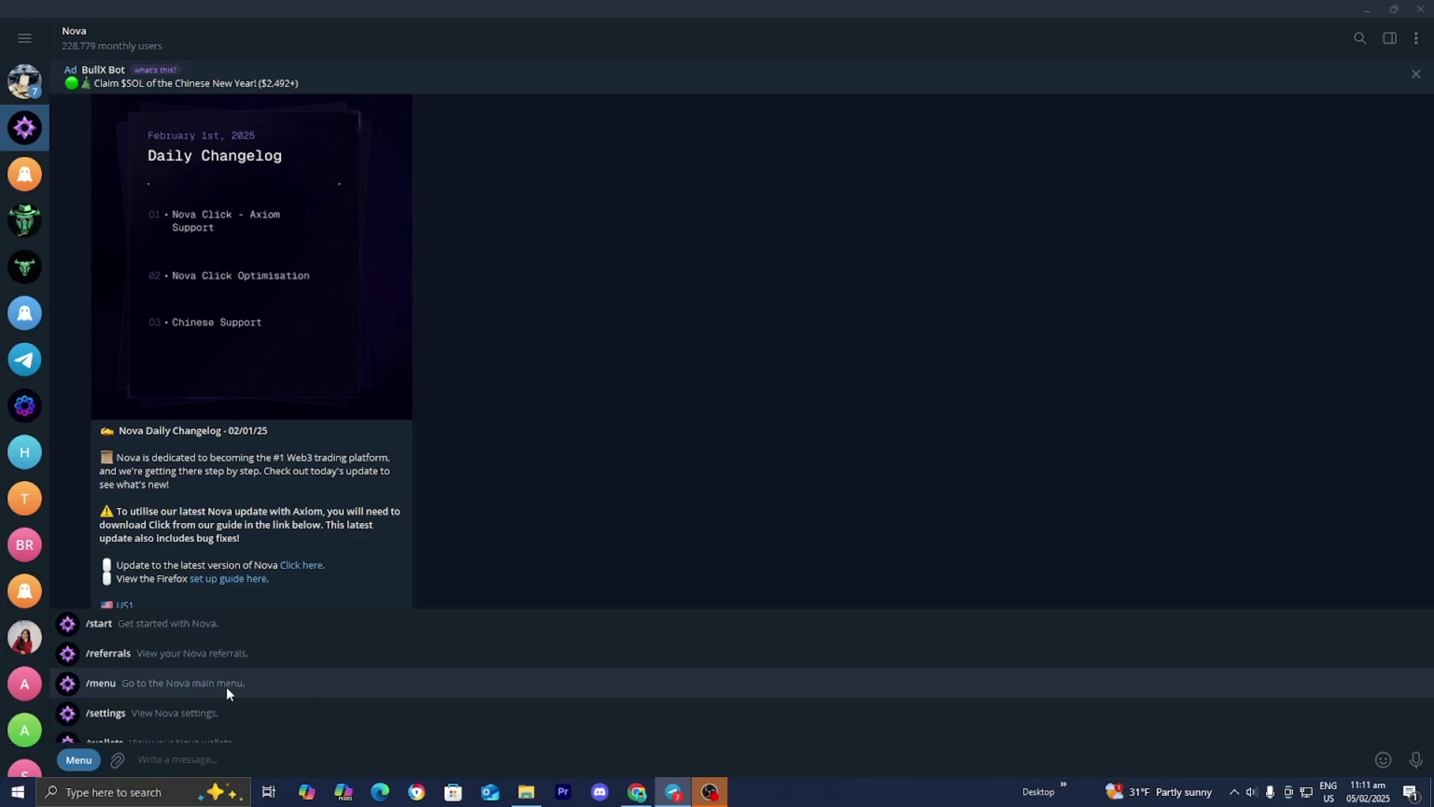
{"action": "left_click", "coordinate": [149, 676]}
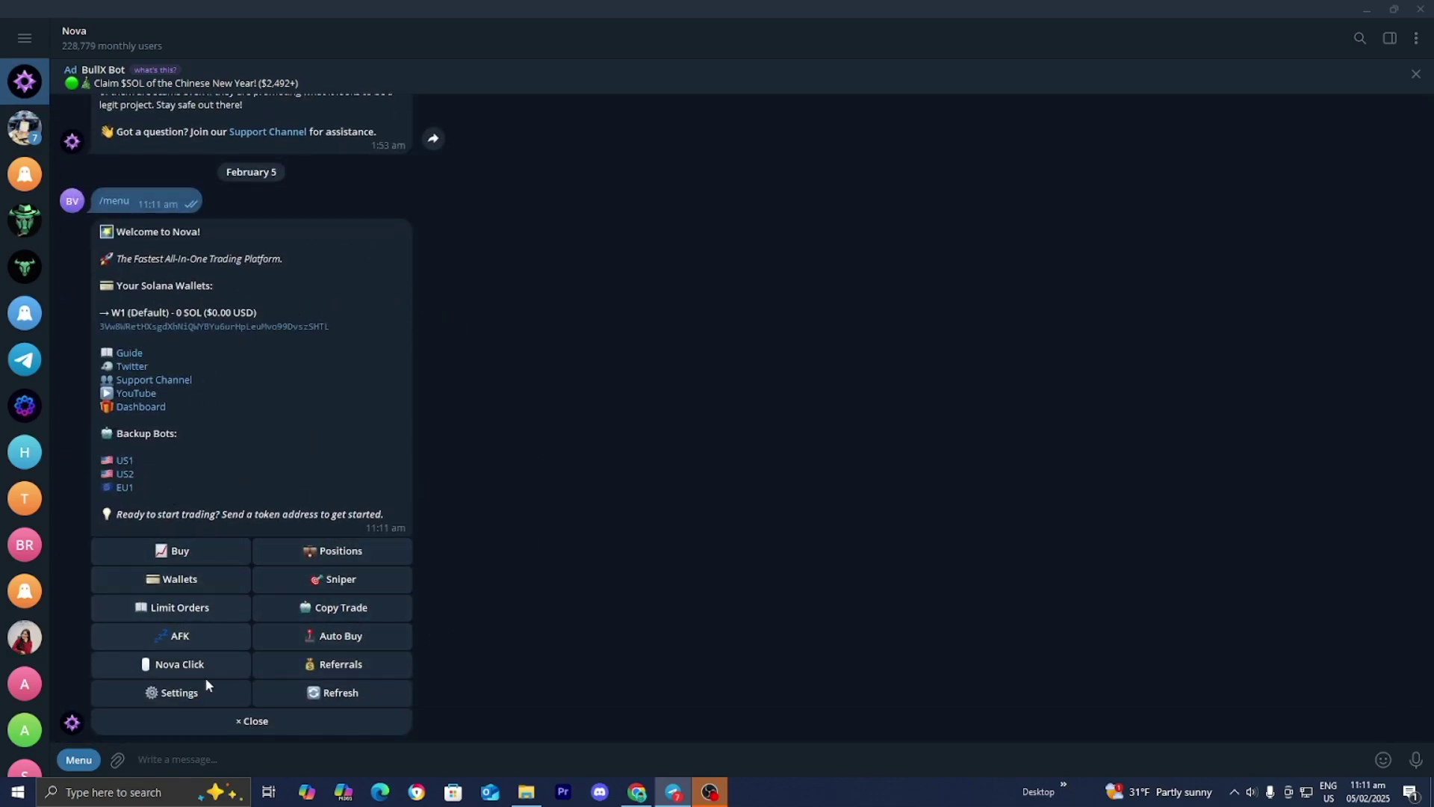
Heart the menu, then in Wallet Settings import a wallet named 'test'; briefly highlight the W1 line.
{"action": "double_click", "coordinate": [418, 467]}
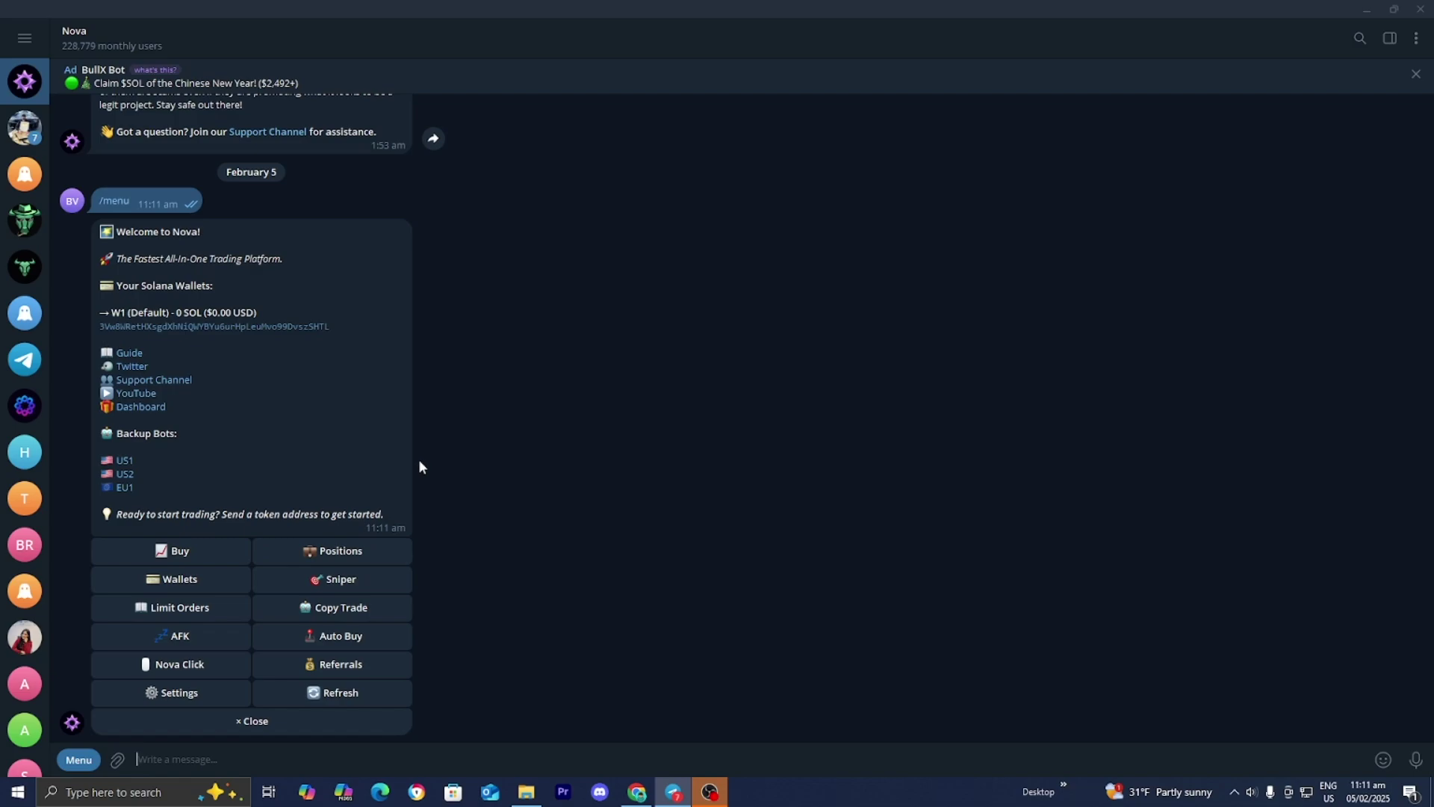
{"action": "left_click", "coordinate": [194, 582]}
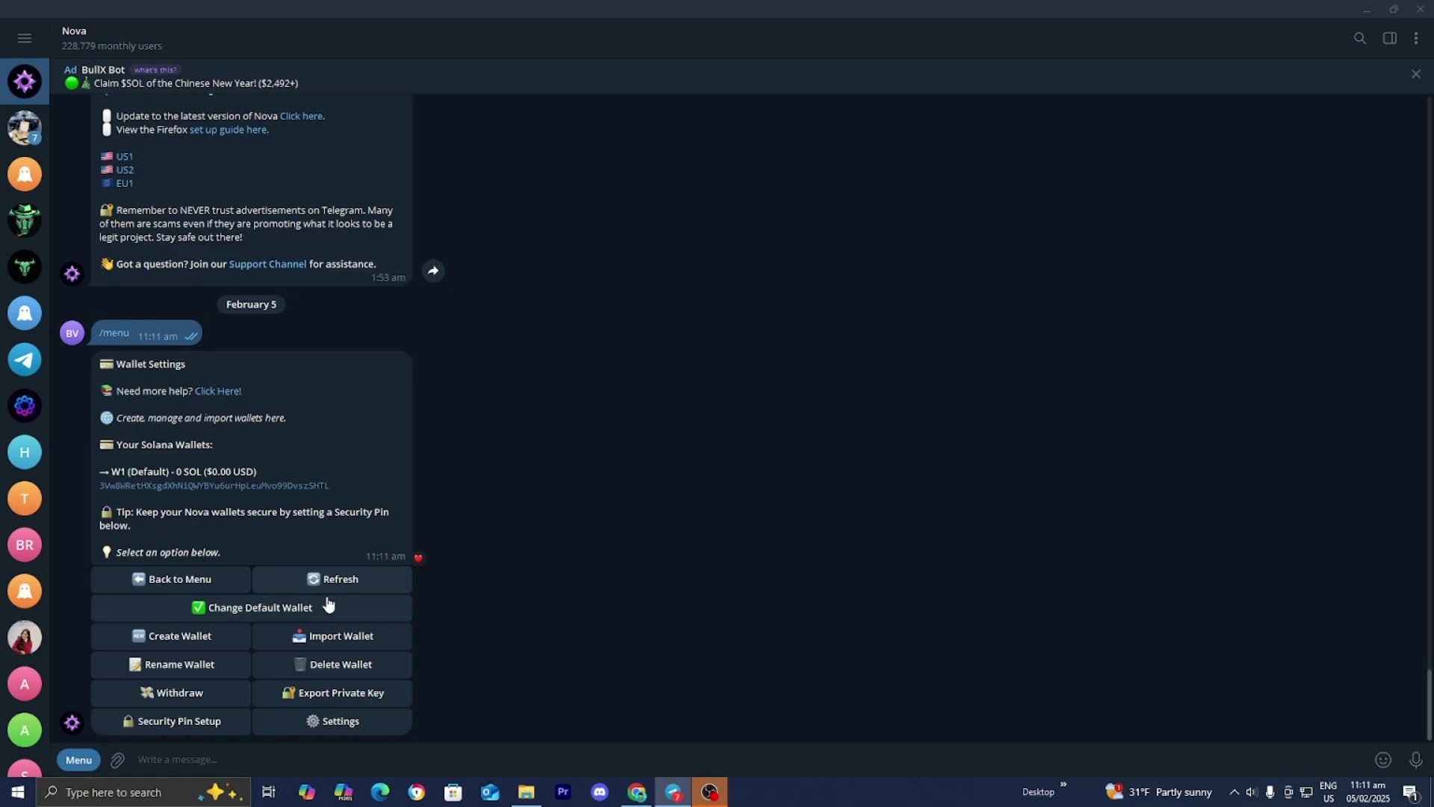
{"action": "left_click", "coordinate": [347, 641]}
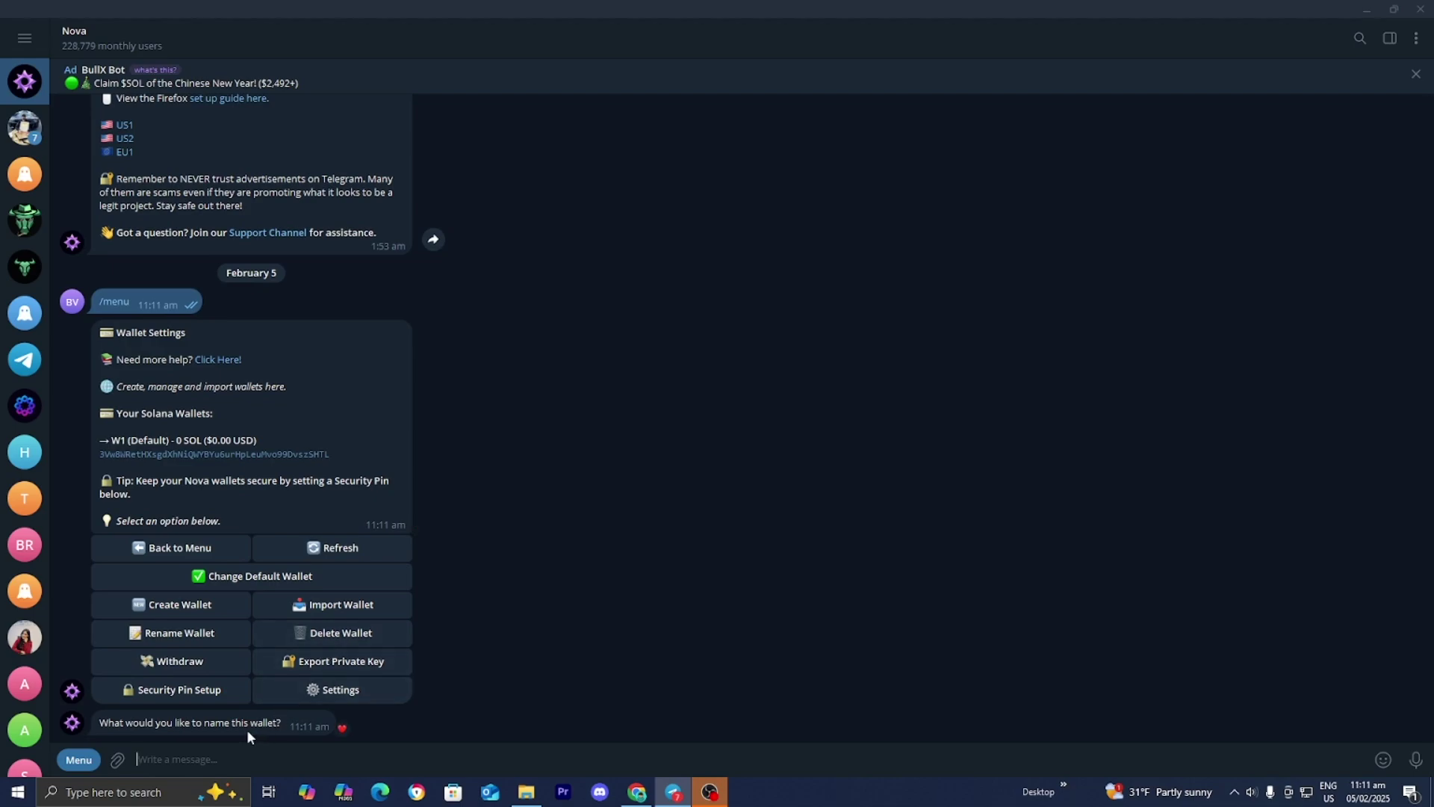
{"action": "type", "text": "test"}
{"action": "key", "text": "Return"}
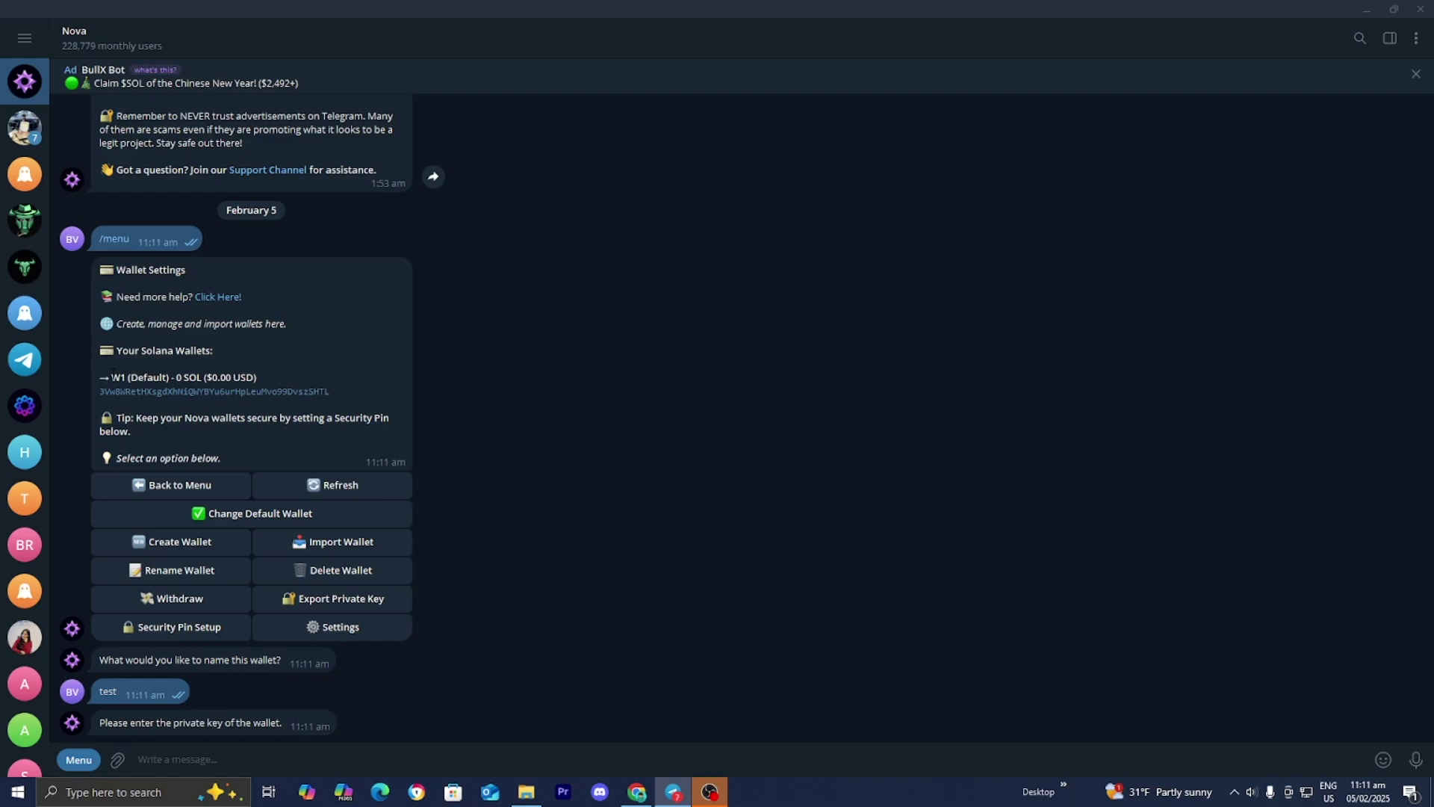
{"action": "left_click_drag", "start_coordinate": [256, 378], "coordinate": [97, 380]}
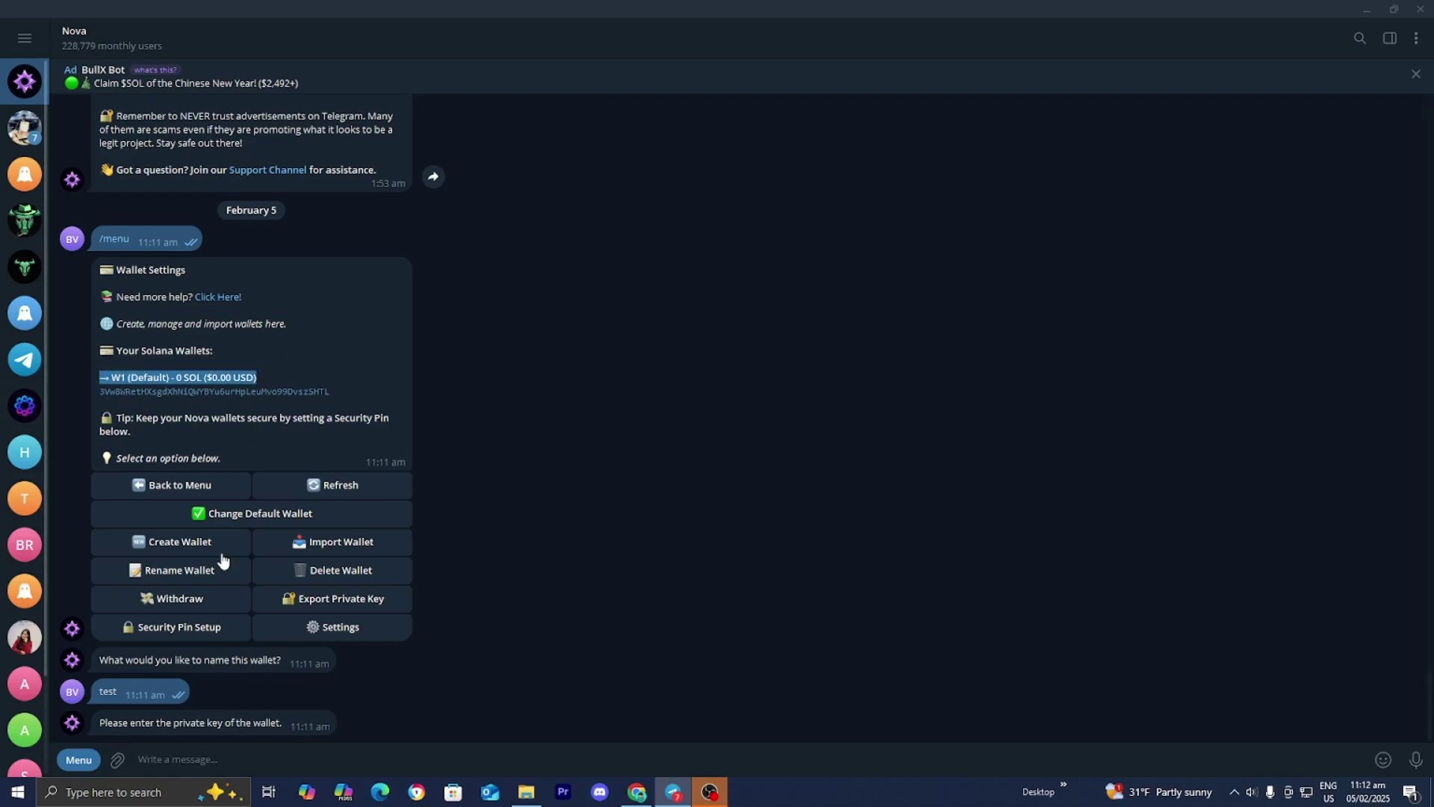
{"action": "left_click", "coordinate": [319, 356]}
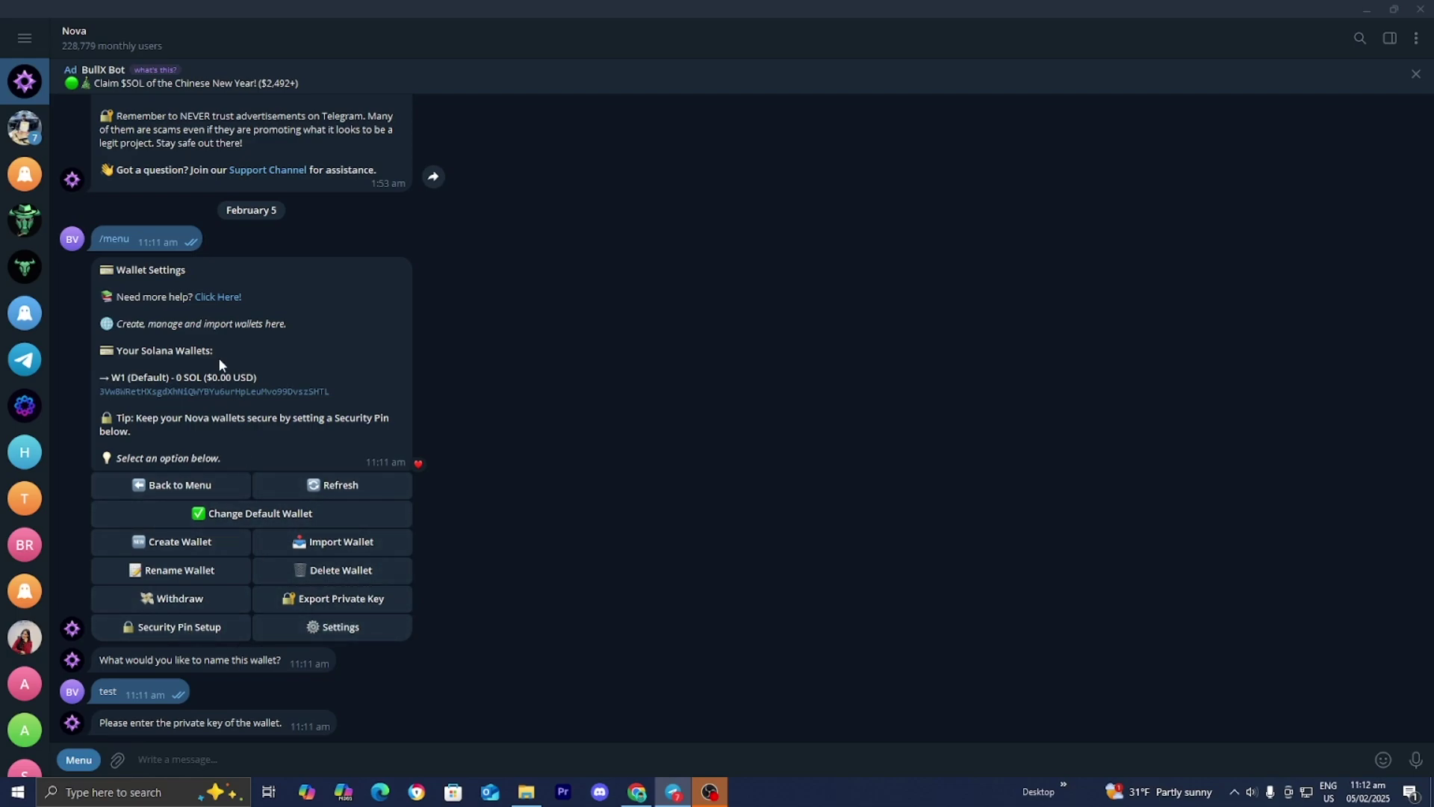
Go back to the Nova main menu, heart the welcome message, and choose Buy.
{"action": "left_click", "coordinate": [192, 491]}
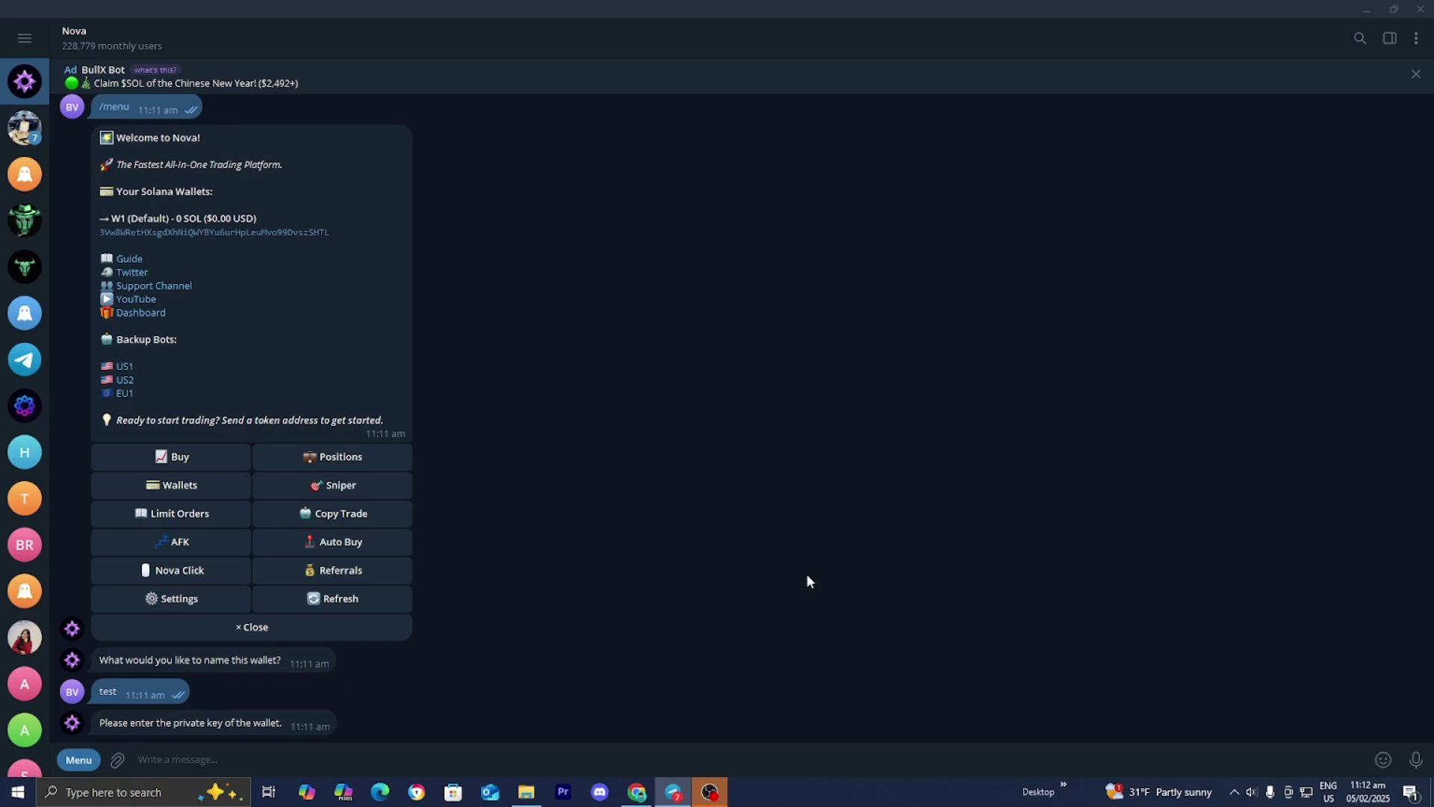
{"action": "double_click", "coordinate": [359, 466]}
{"action": "left_click", "coordinate": [193, 458]}
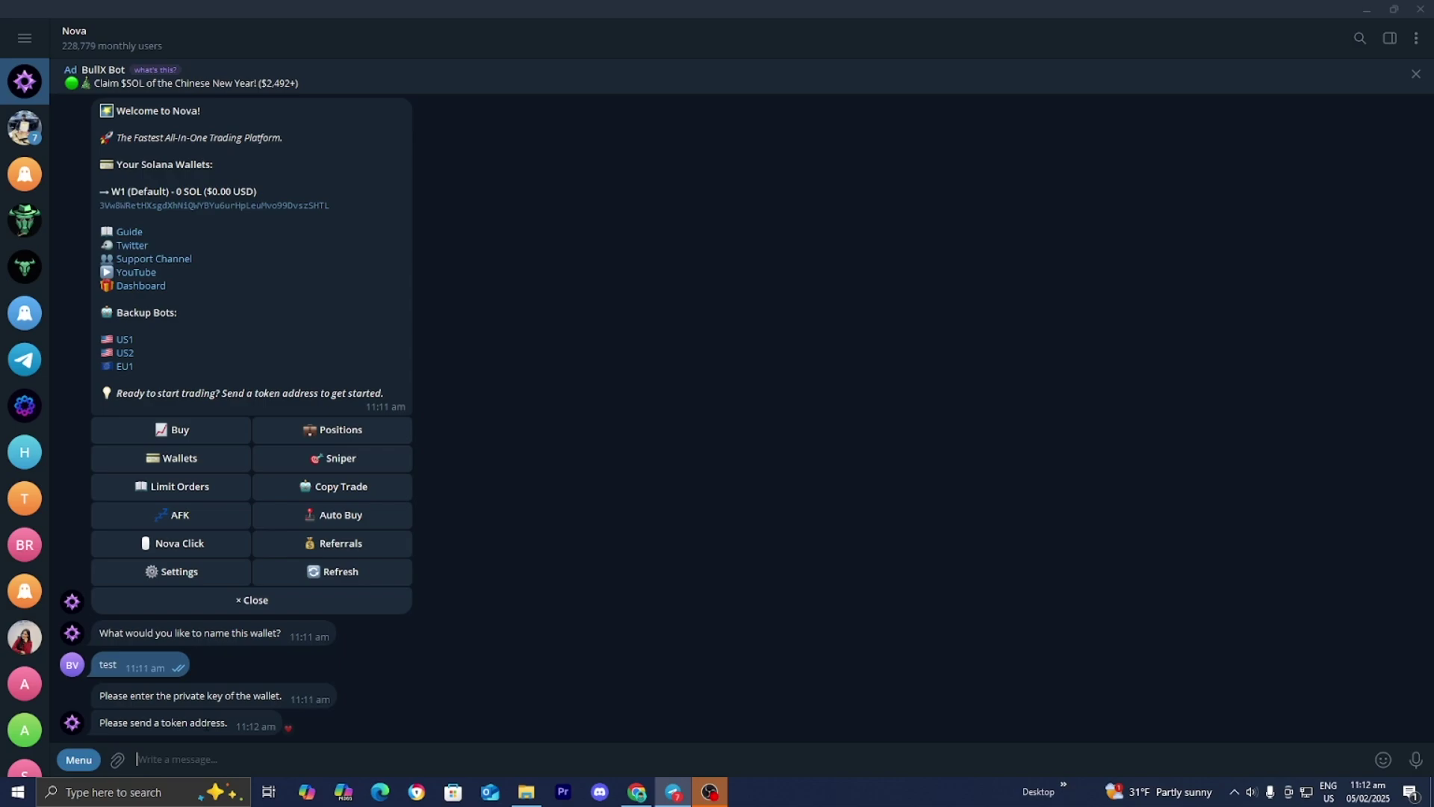
Open OFFICIAL TRUMP from Solscan's Token Dashboard, copy its token address, and return to Telegram.
{"action": "key", "text": "alt+Tab"}
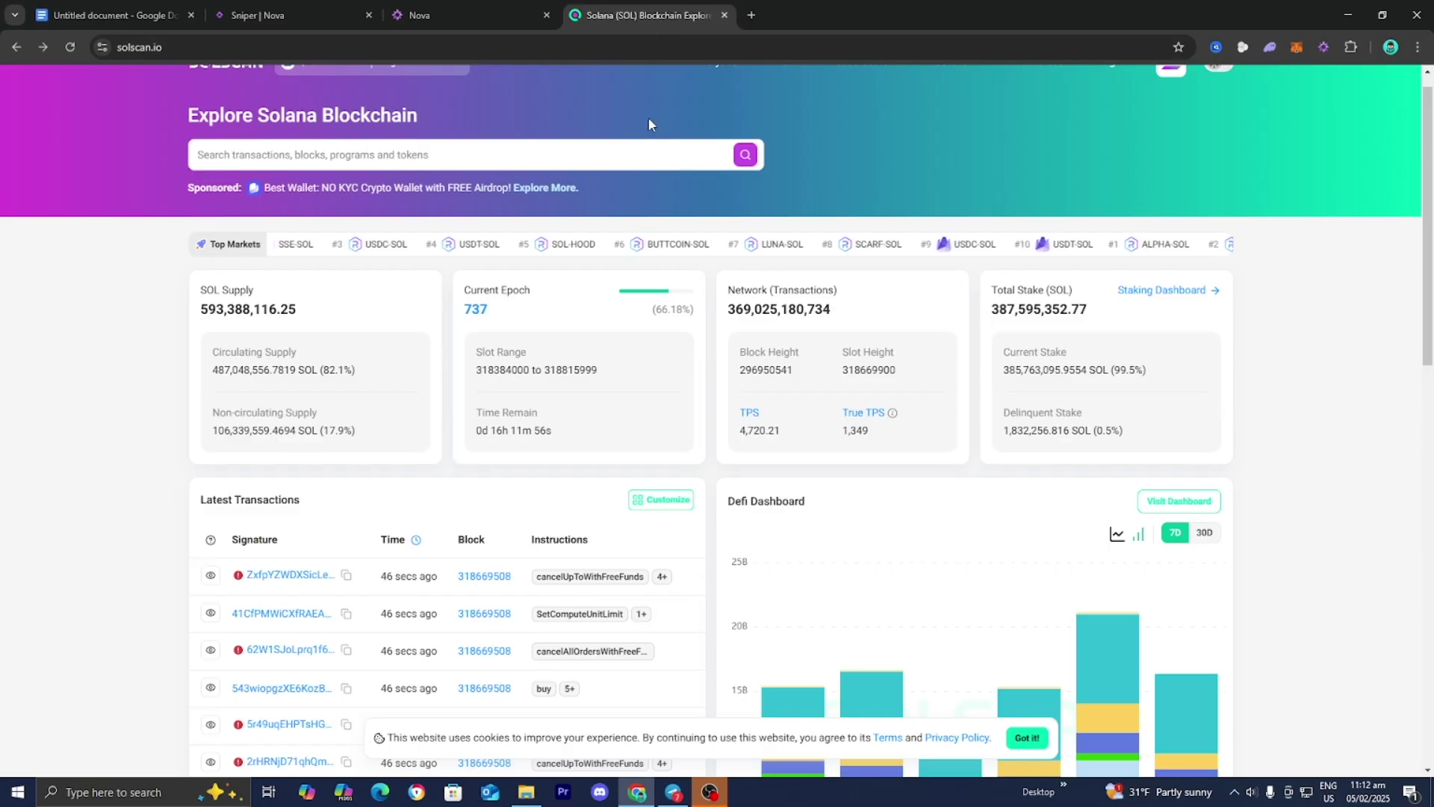
{"action": "scroll", "coordinate": [648, 124], "scroll_direction": "up", "scroll_amount": 1}
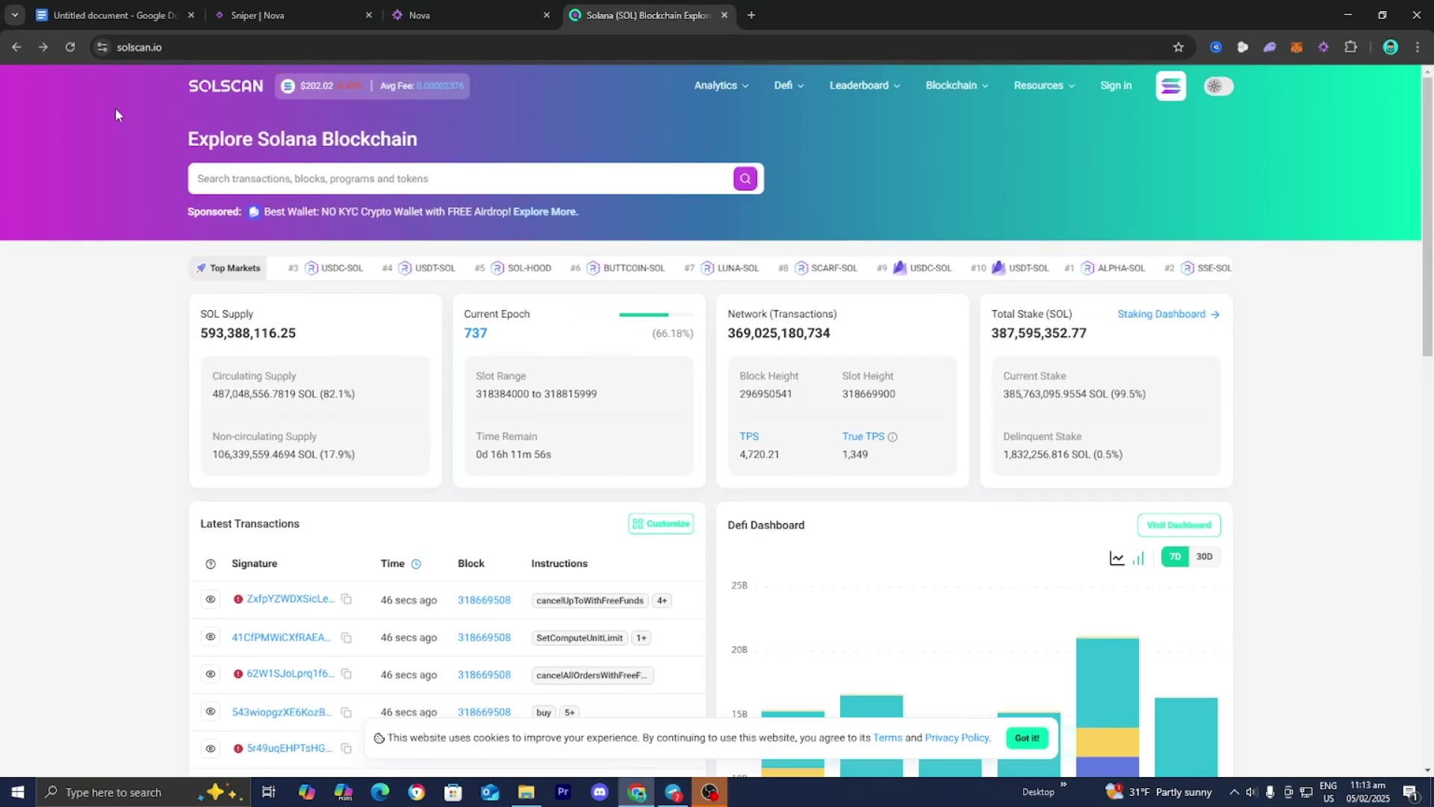
{"action": "scroll", "coordinate": [207, 222], "scroll_direction": "down", "scroll_amount": 13}
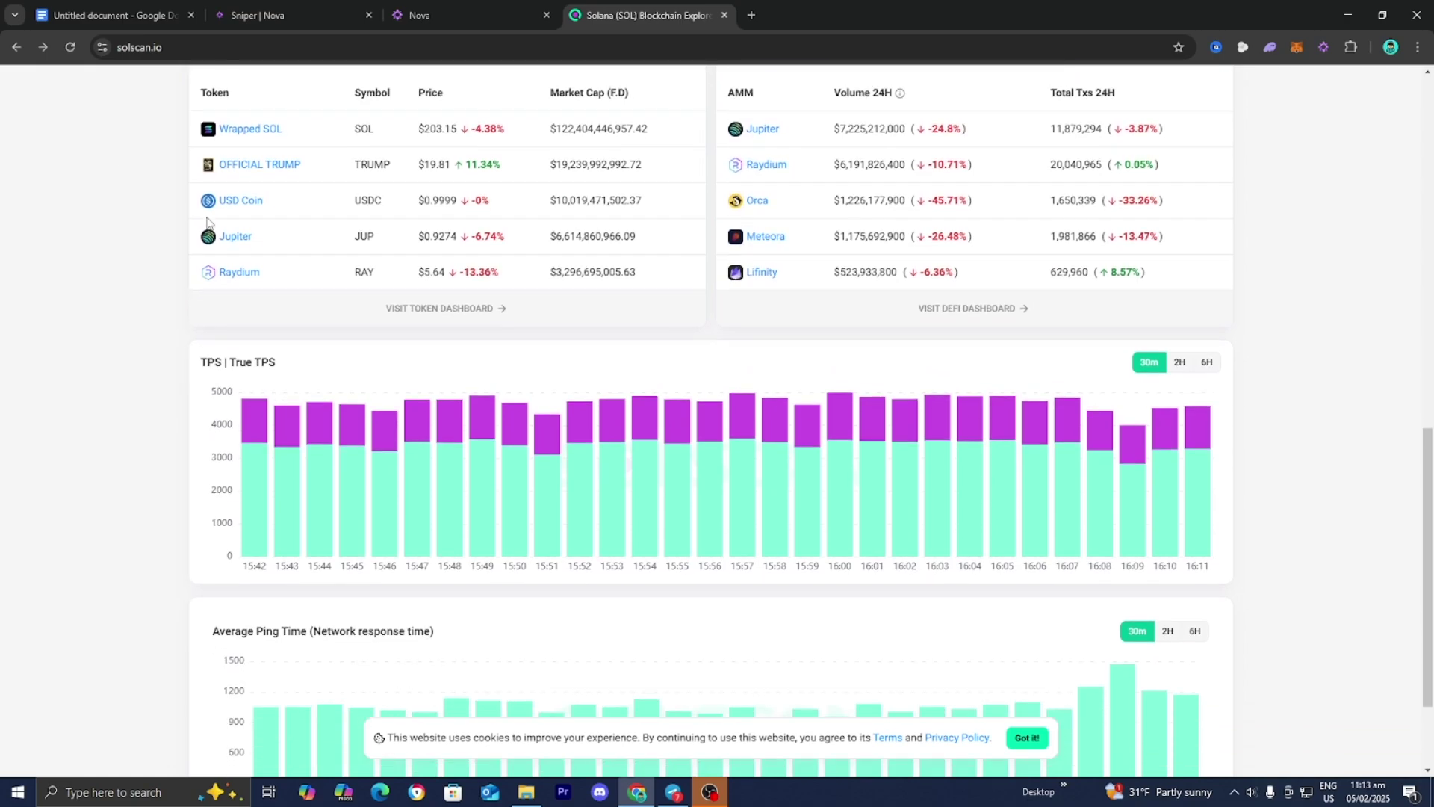
{"action": "scroll", "coordinate": [207, 222], "scroll_direction": "up", "scroll_amount": 4}
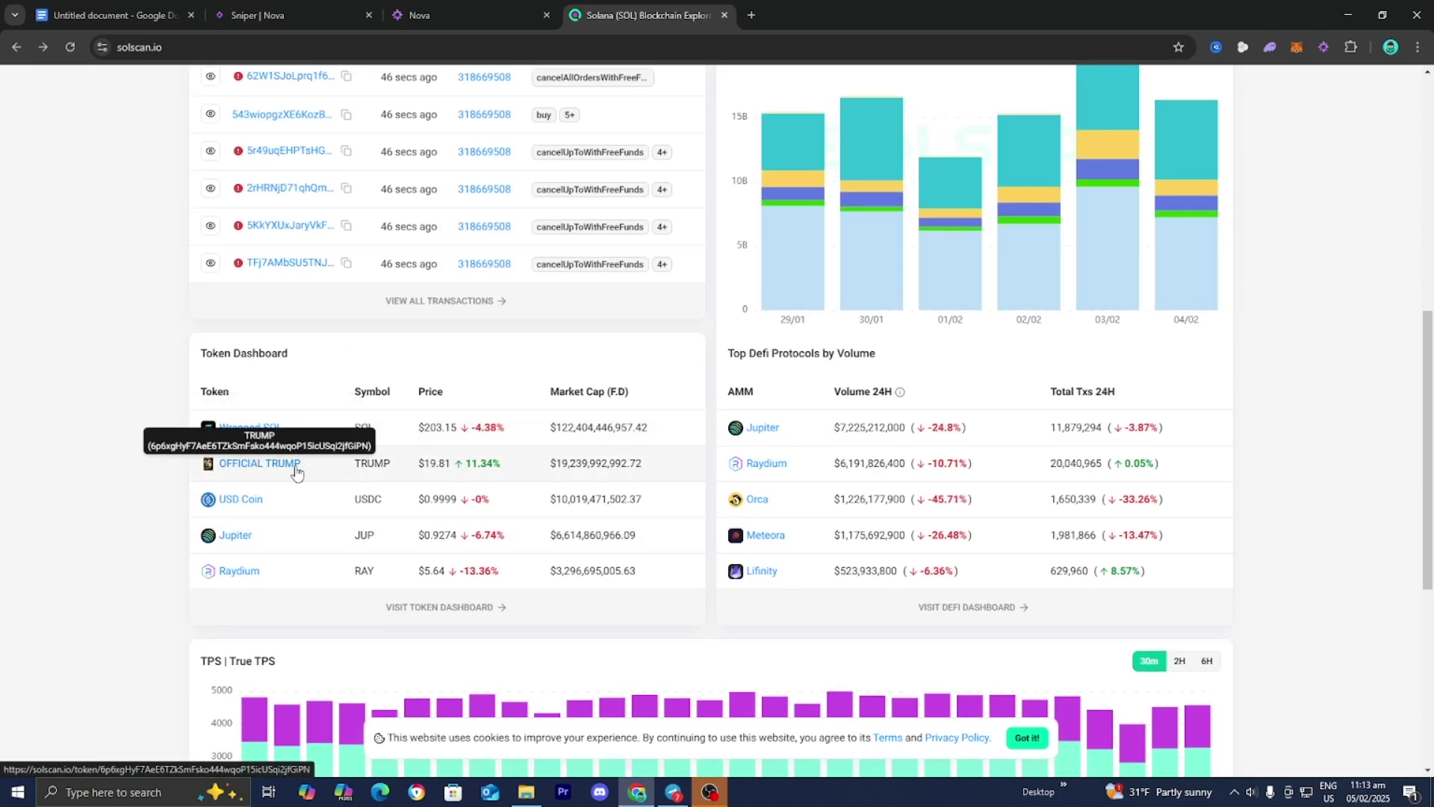
{"action": "left_click", "coordinate": [266, 469]}
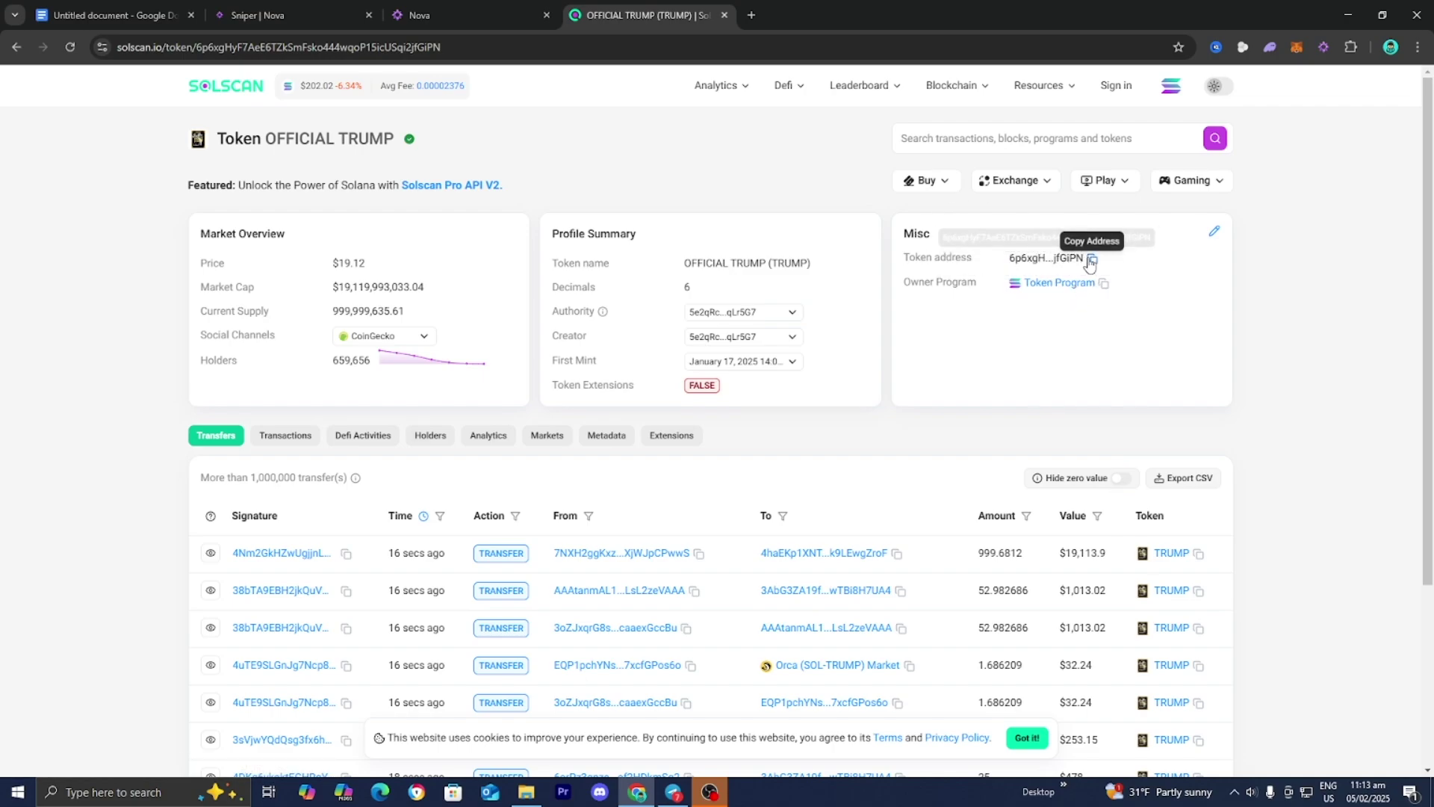
{"action": "left_click", "coordinate": [1091, 259]}
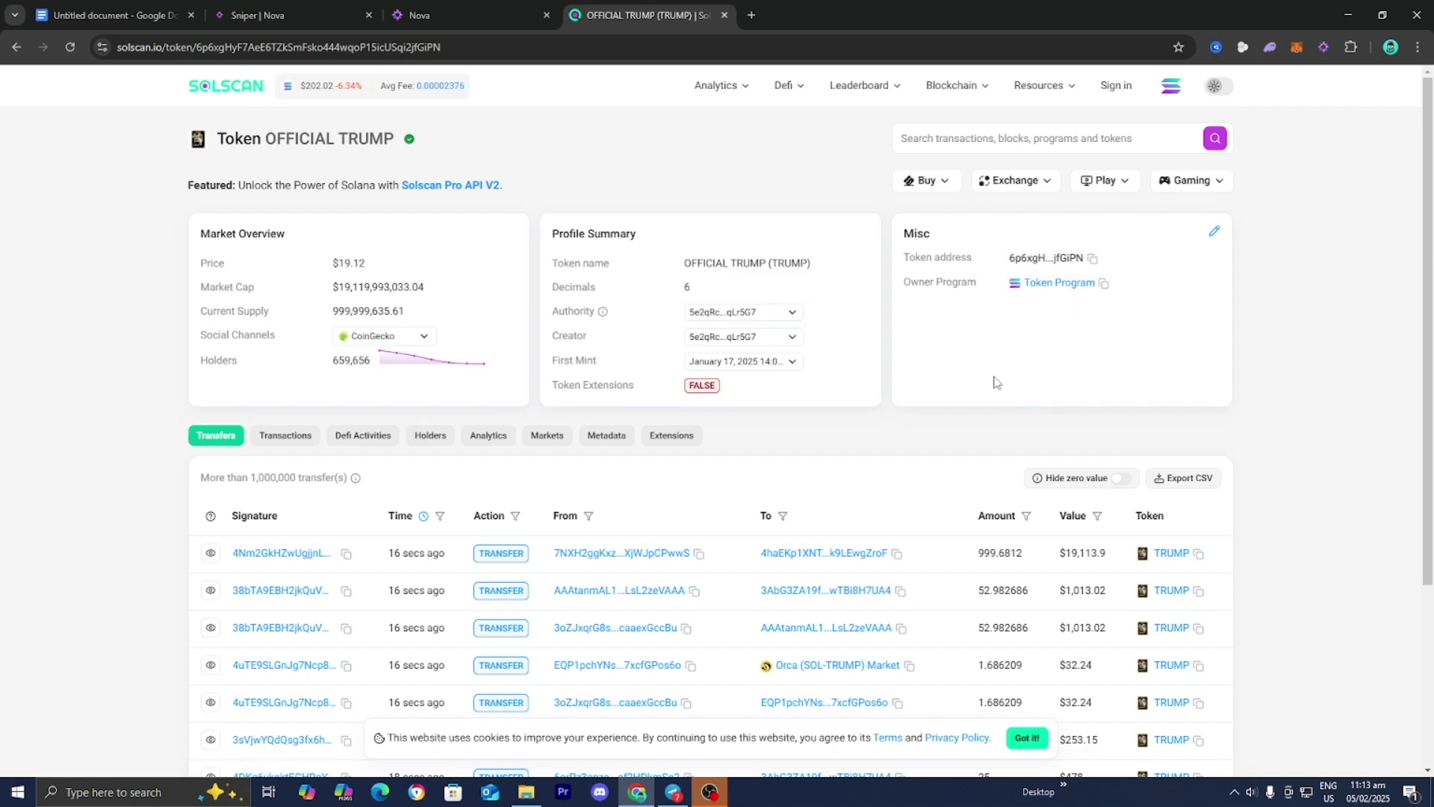
{"action": "left_click", "coordinate": [673, 792]}
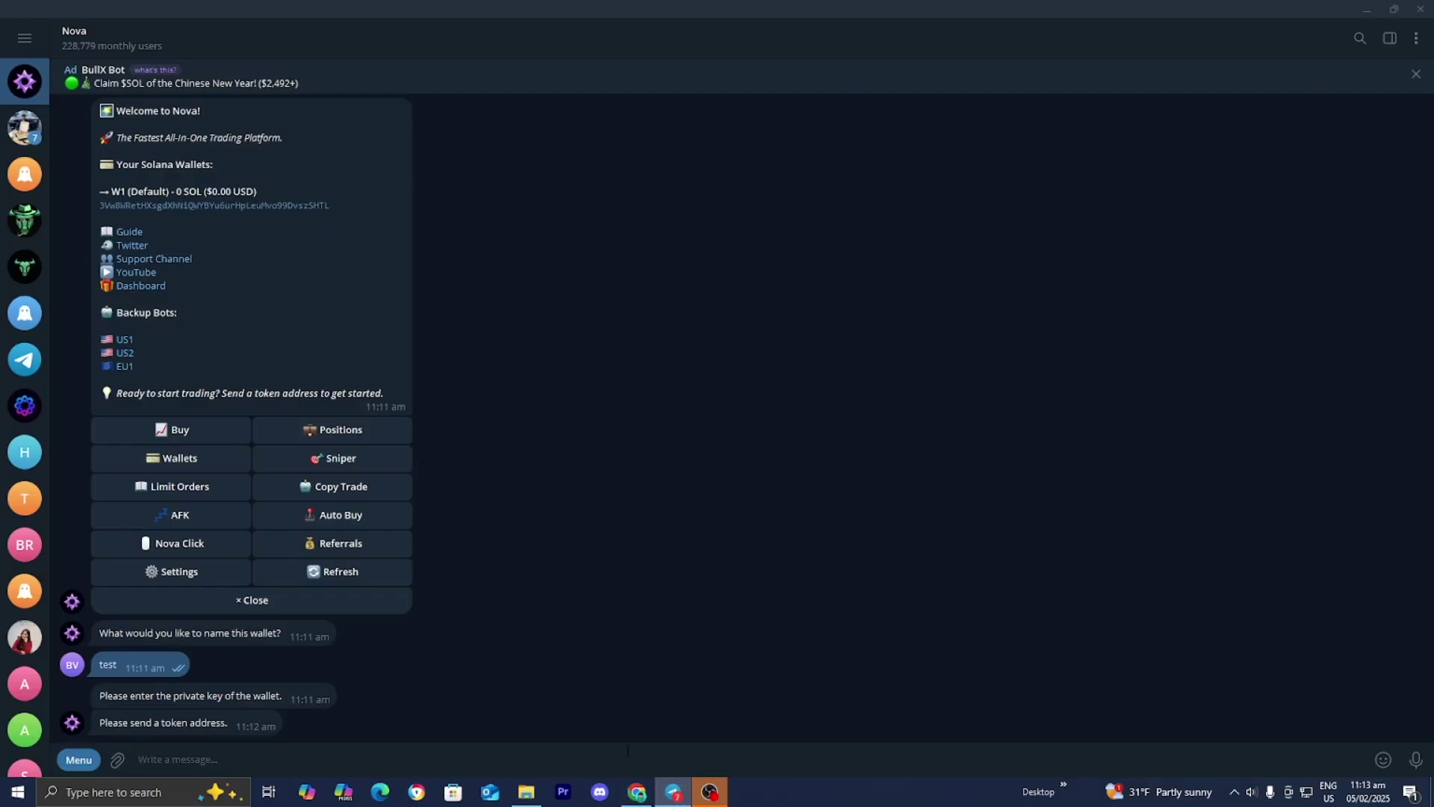
Paste the OFFICIAL TRUMP token address into the Nova chat and send it.
{"action": "key", "text": "ctrl+v"}
{"action": "key", "text": "Return"}
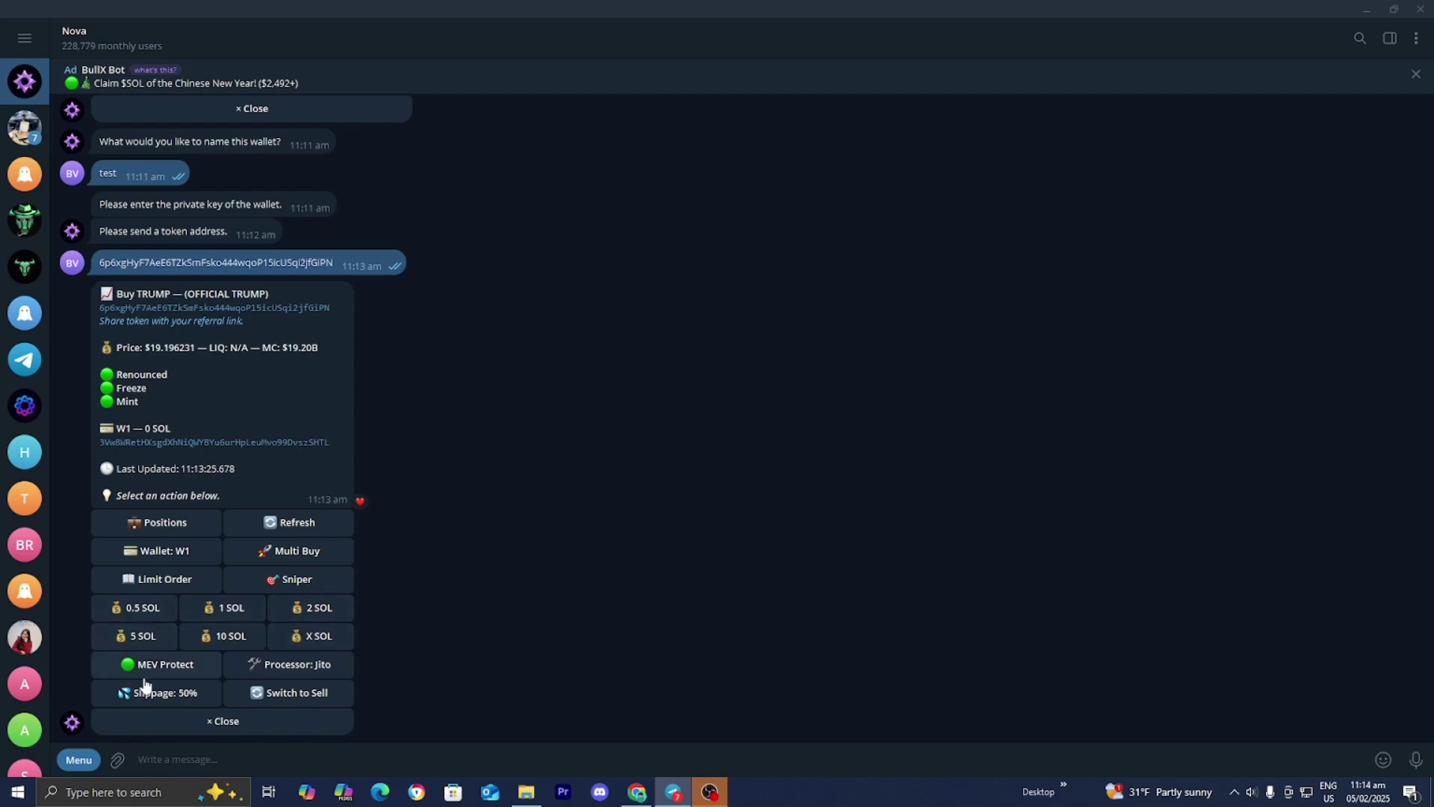
Change the TRUMP buy slippage to 40%, hearting the prompt, then choose a custom X SOL amount.
{"action": "left_click", "coordinate": [185, 693]}
{"action": "double_click", "coordinate": [402, 732]}
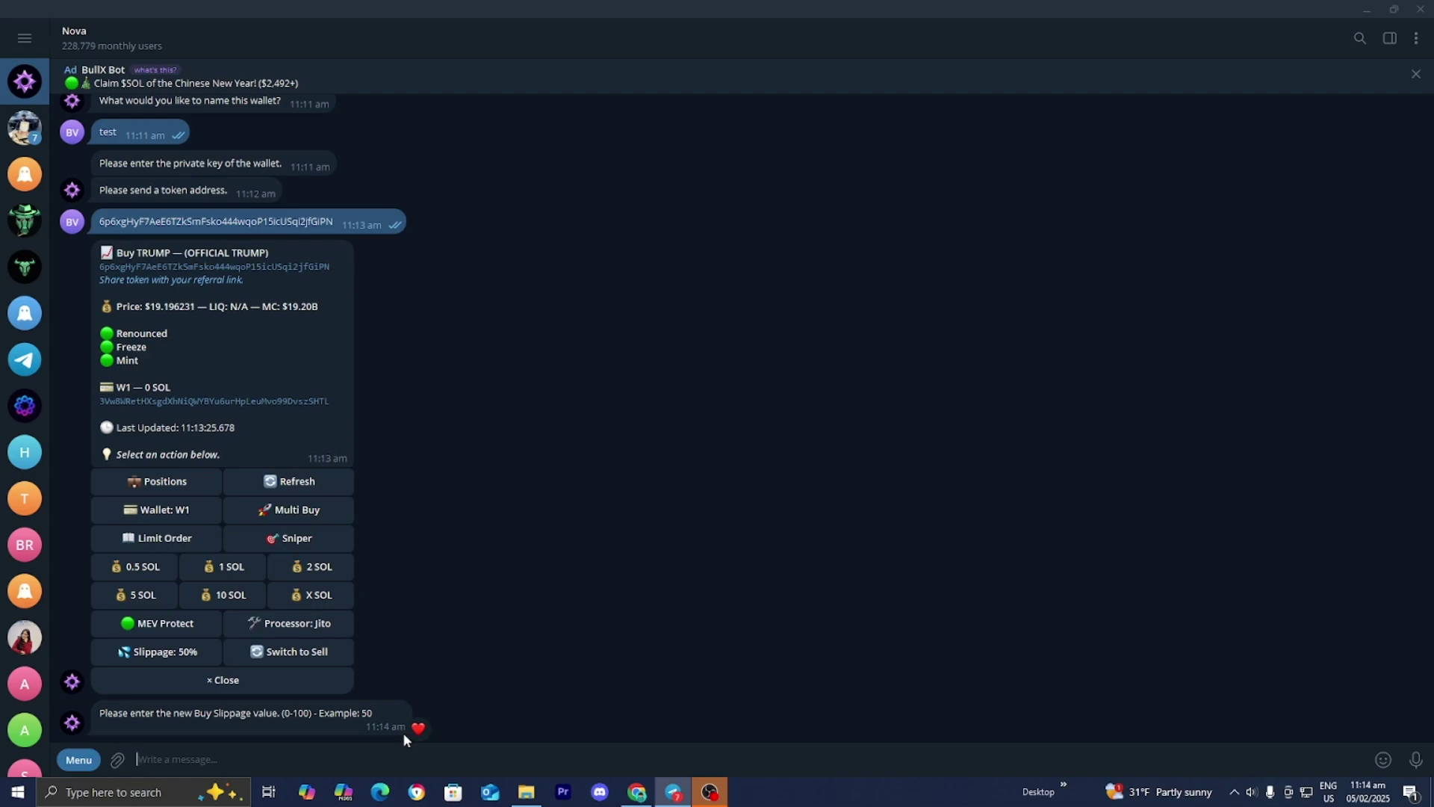
{"action": "type", "text": "40"}
{"action": "key", "text": "Return"}
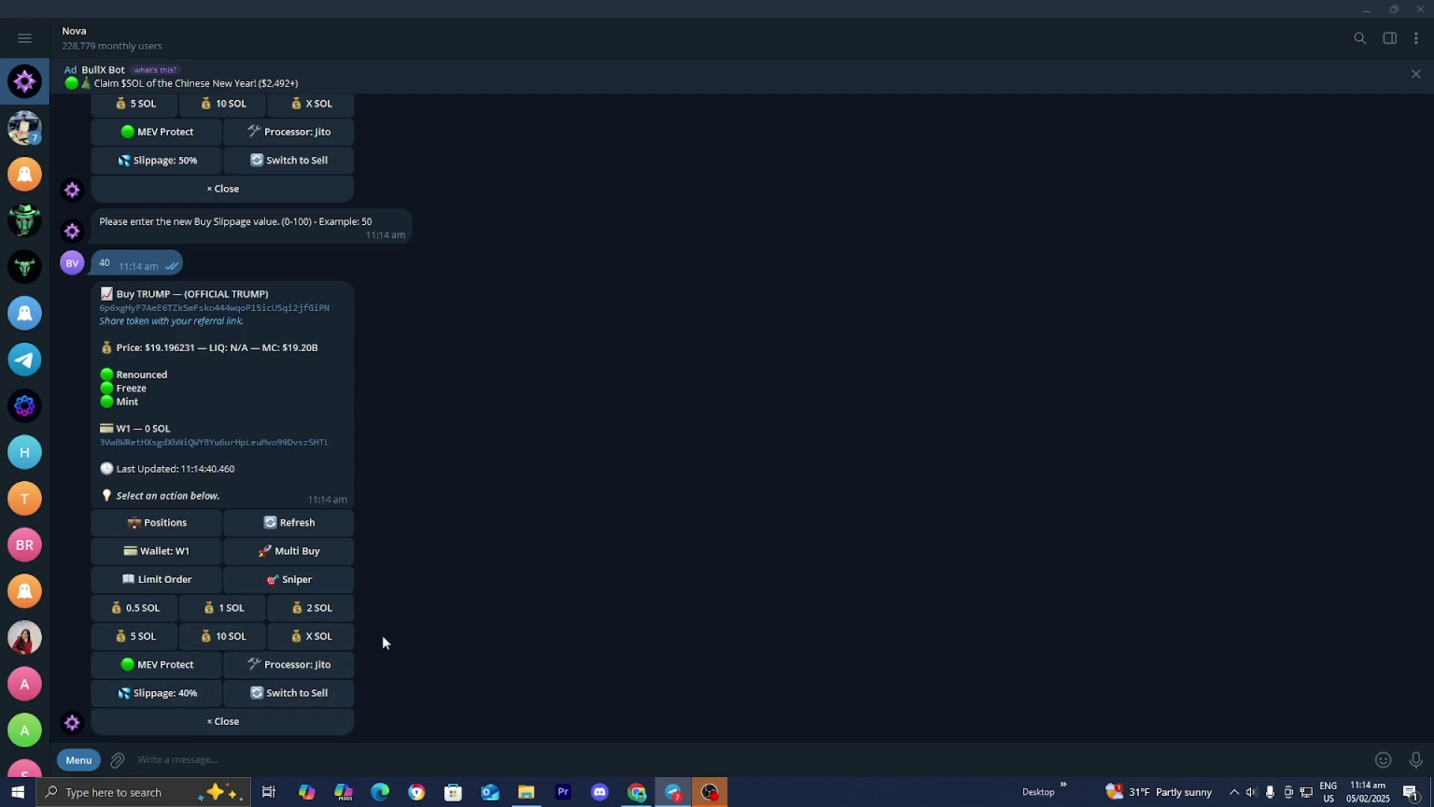
{"action": "left_click", "coordinate": [319, 637]}
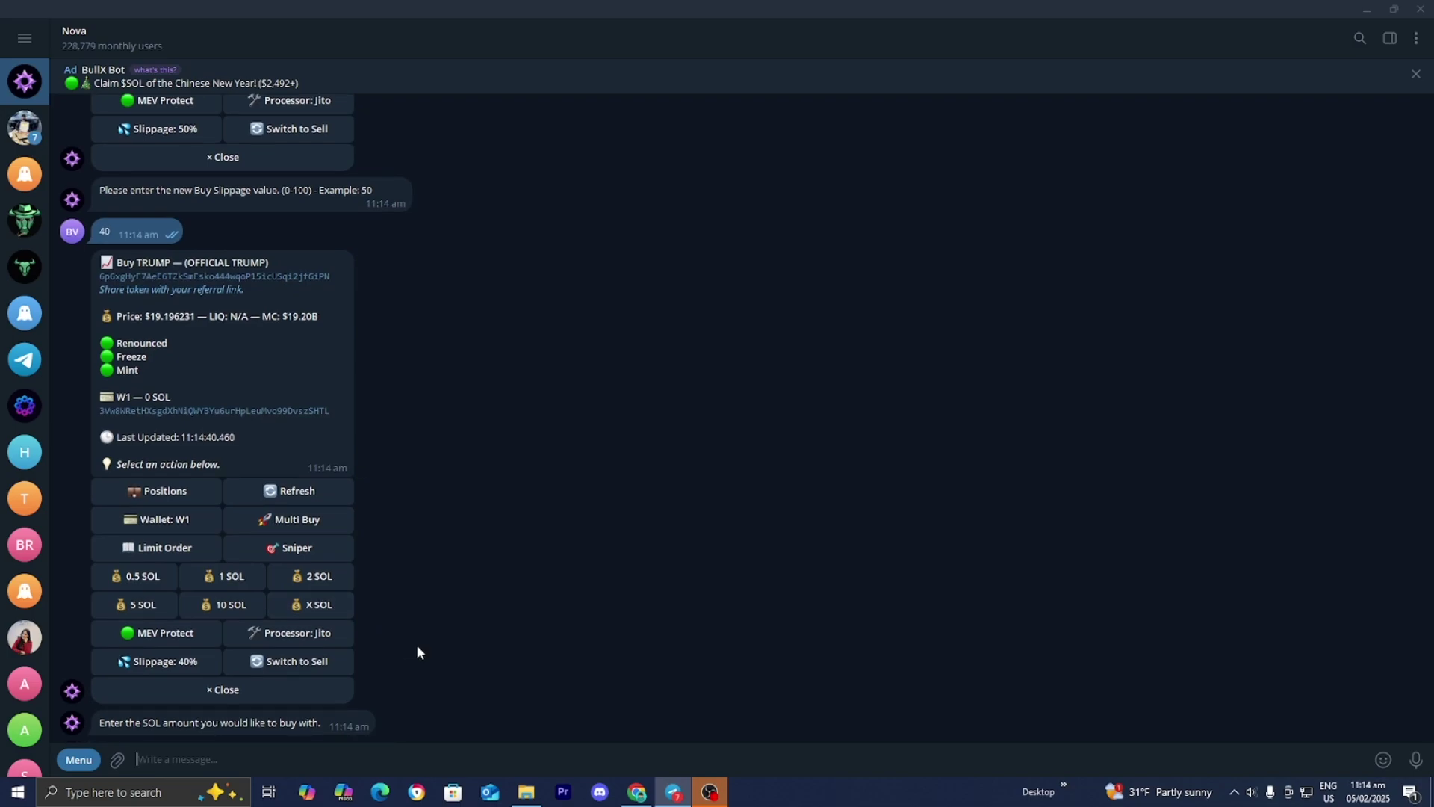
Reply with 7 as the SOL buy amount, then switch the TRUMP panel to selling.
{"action": "type", "text": "7"}
{"action": "key", "text": "Return"}
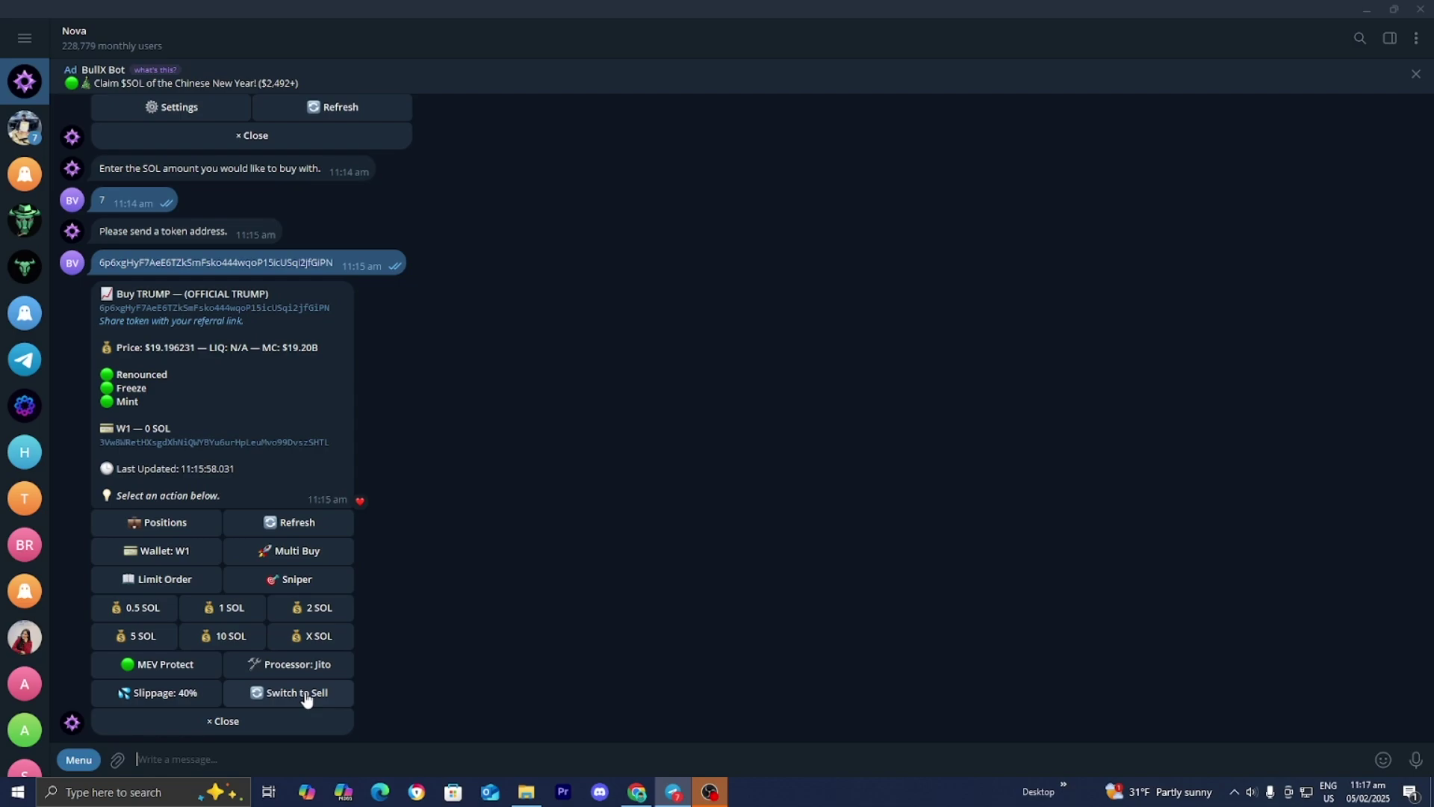
{"action": "left_click", "coordinate": [302, 693]}
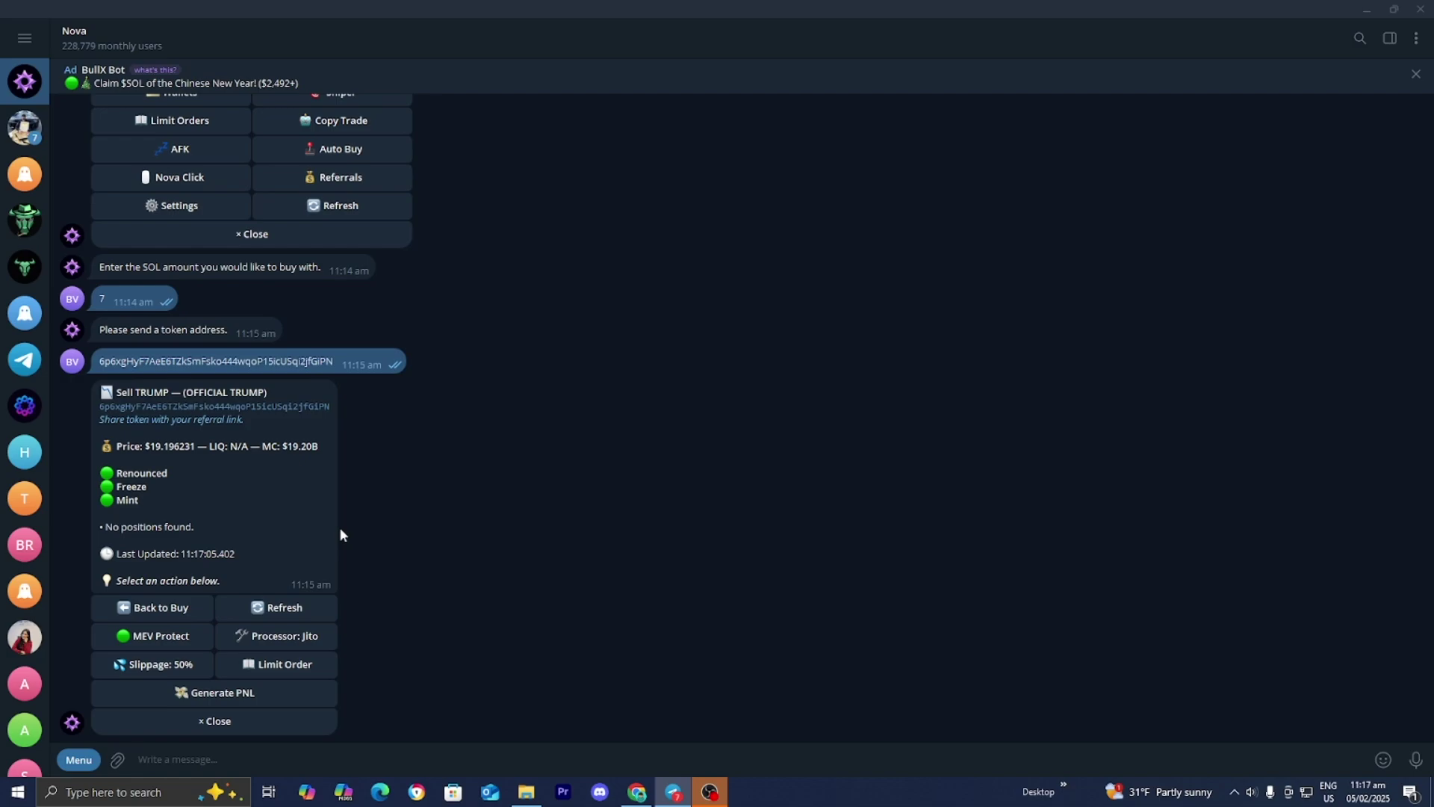
Scroll up the chat to review the Sell TRUMP card with no positions found.
{"action": "scroll", "coordinate": [411, 554], "scroll_direction": "up", "scroll_amount": 5}
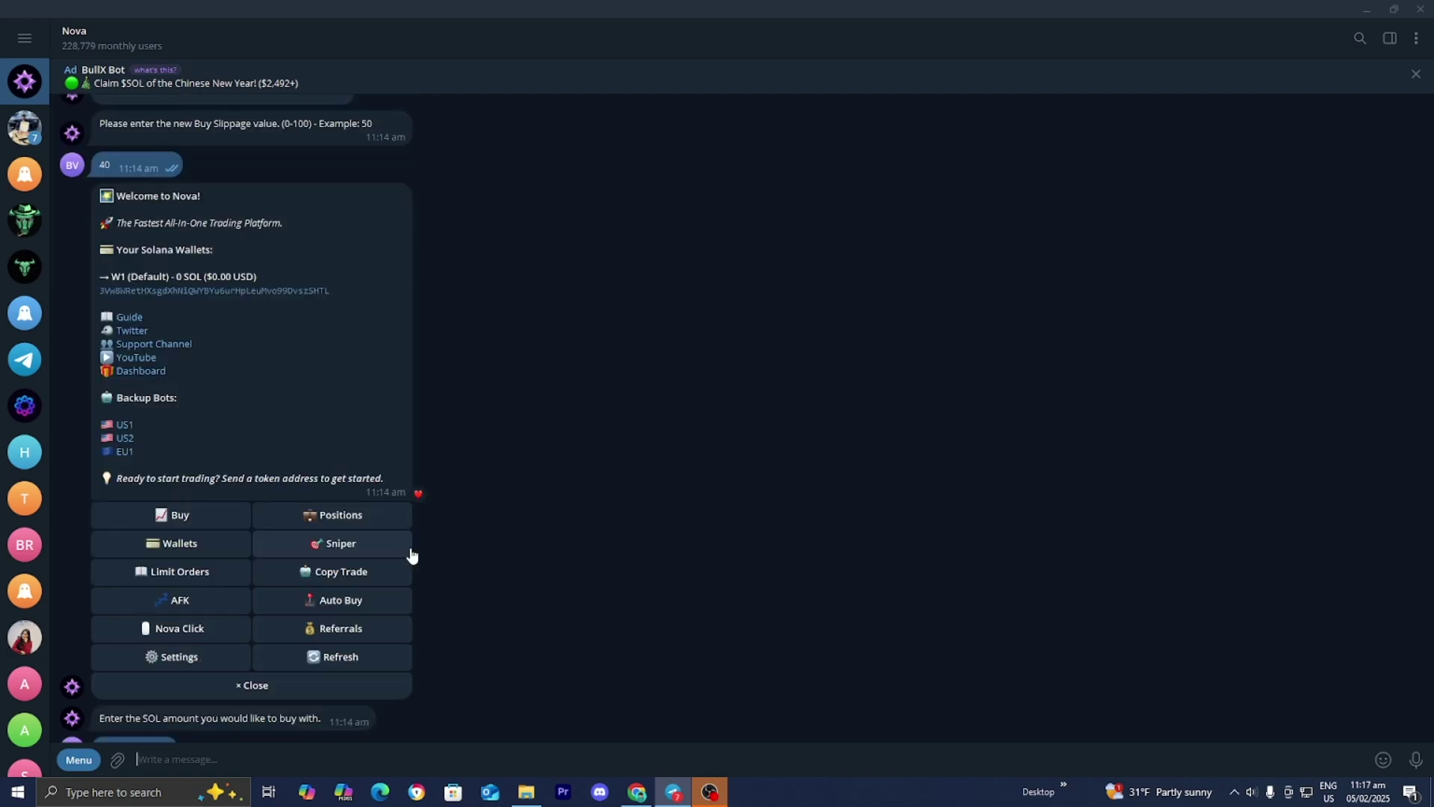
Open Copy Trade and start a New Task, then return and resend /menu for the main menu.
{"action": "left_click", "coordinate": [364, 574]}
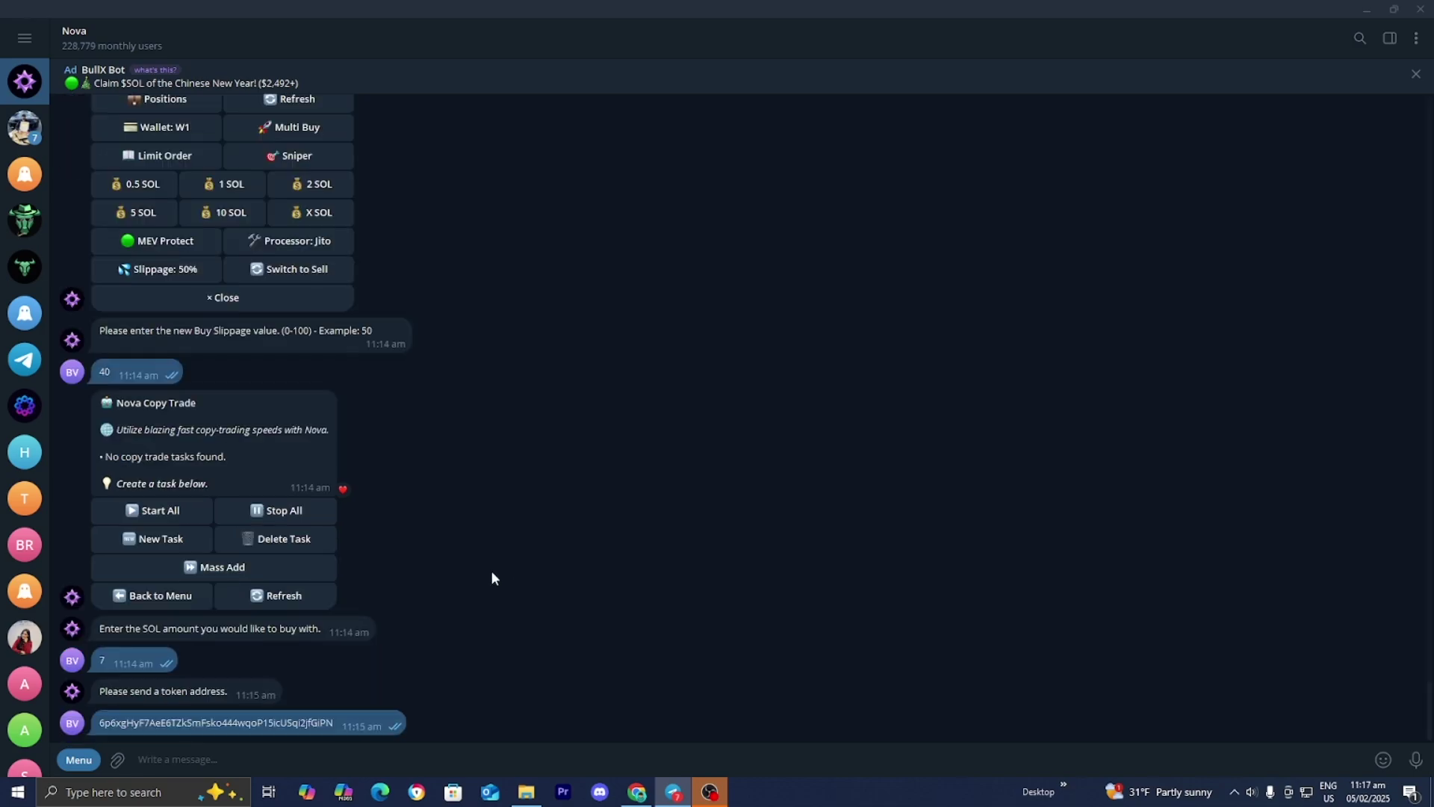
{"action": "left_click", "coordinate": [177, 543]}
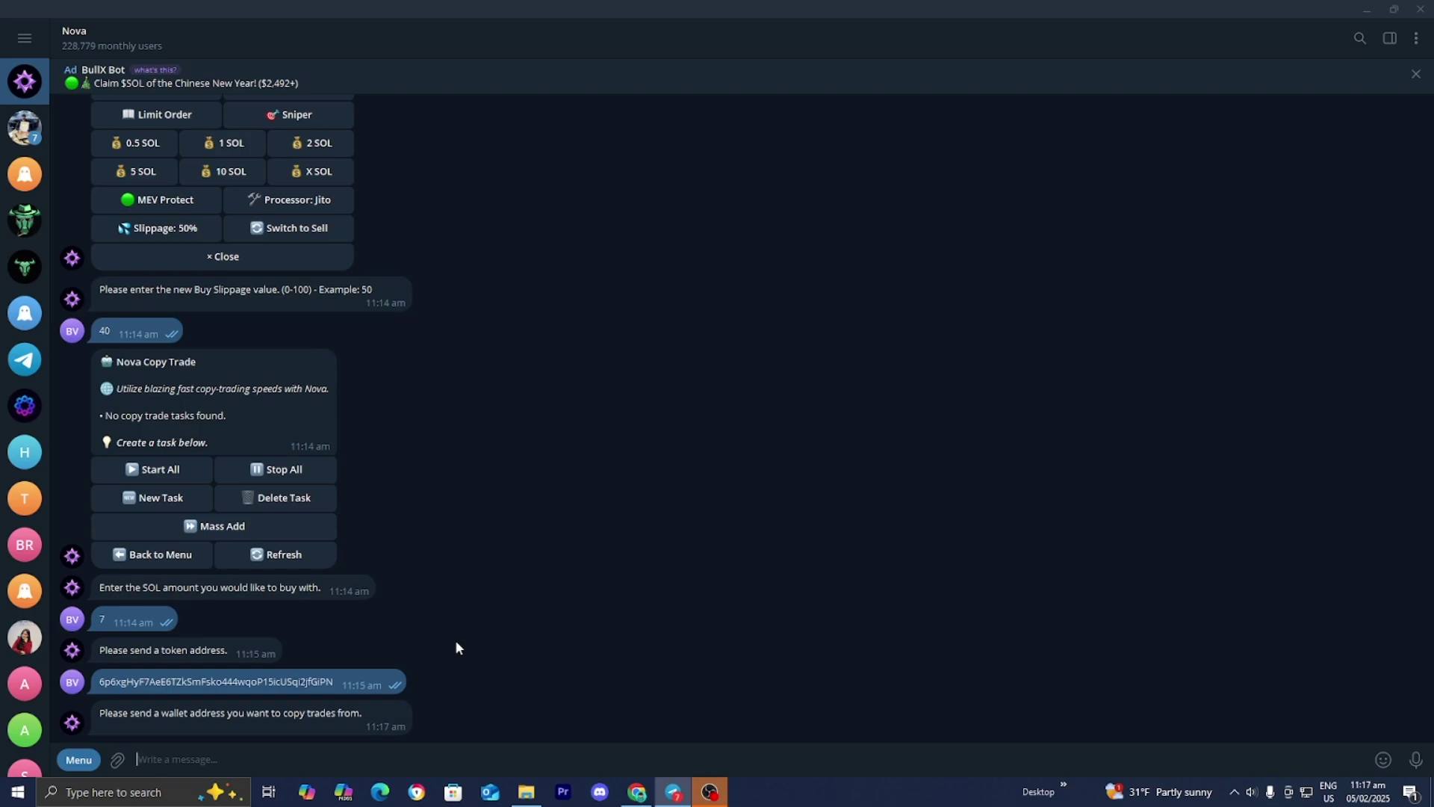
{"action": "left_click", "coordinate": [157, 561]}
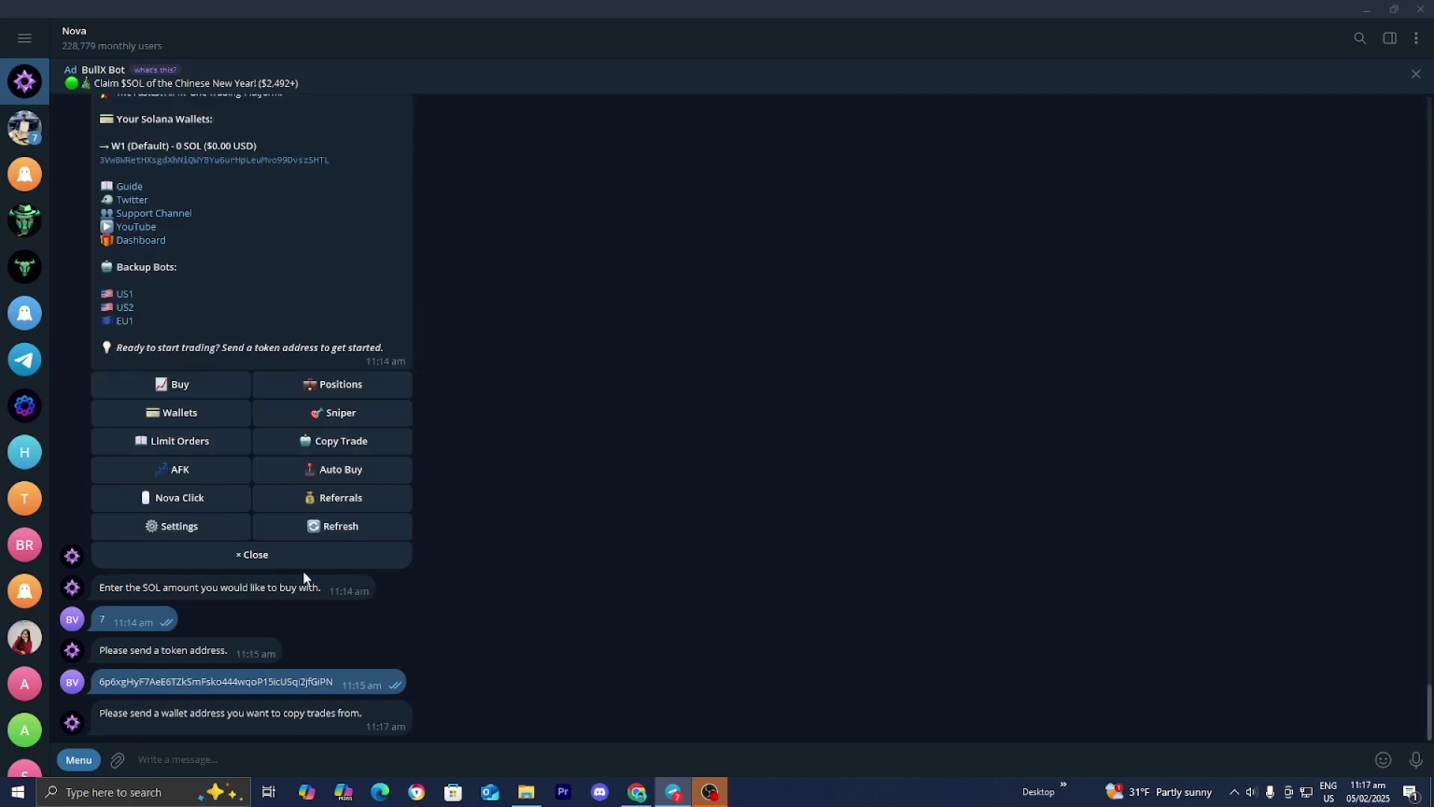
{"action": "left_click", "coordinate": [78, 760]}
{"action": "left_click", "coordinate": [118, 689]}
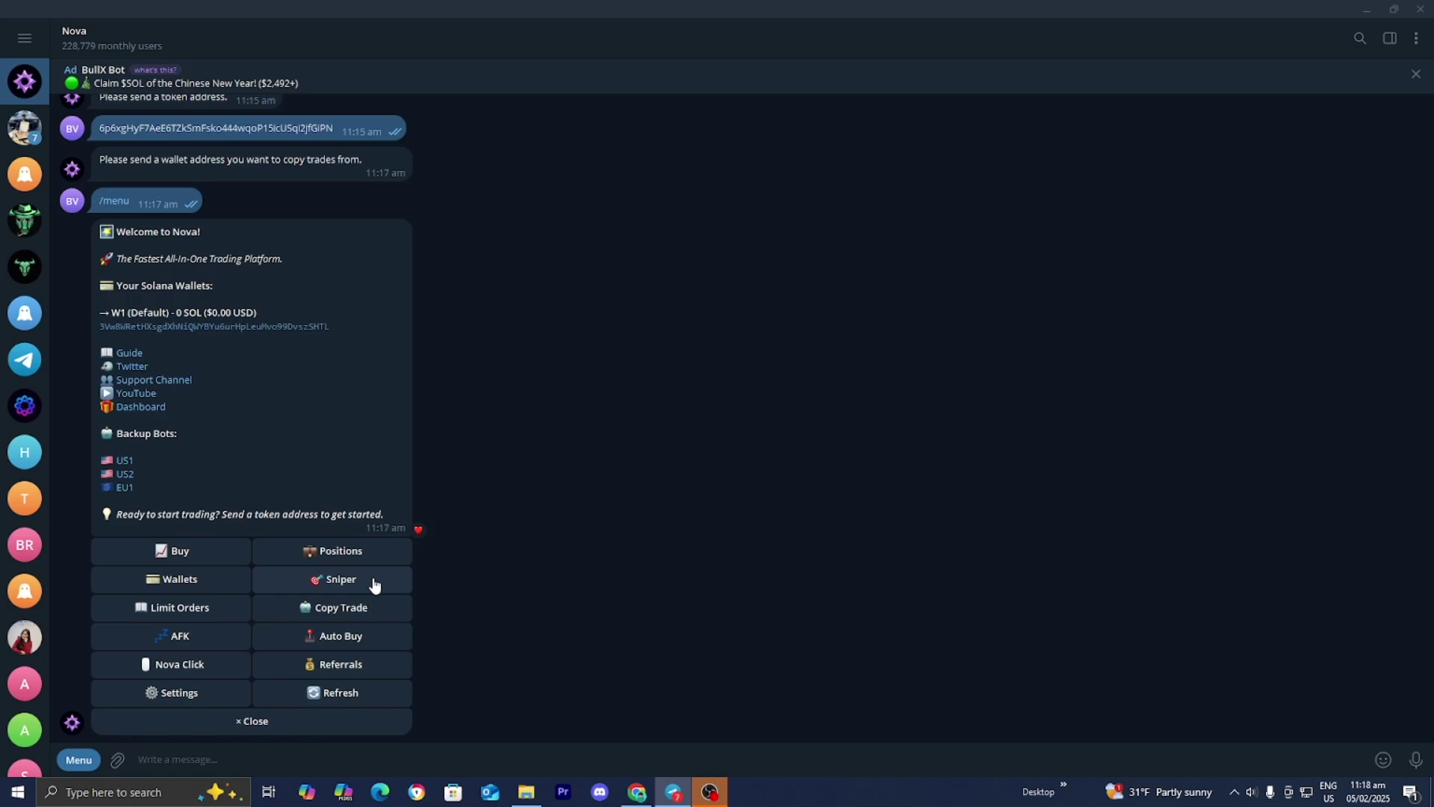
Open the Sniper task list, add and remove a heart reaction, then open New Task/AFK.
{"action": "left_click", "coordinate": [375, 582]}
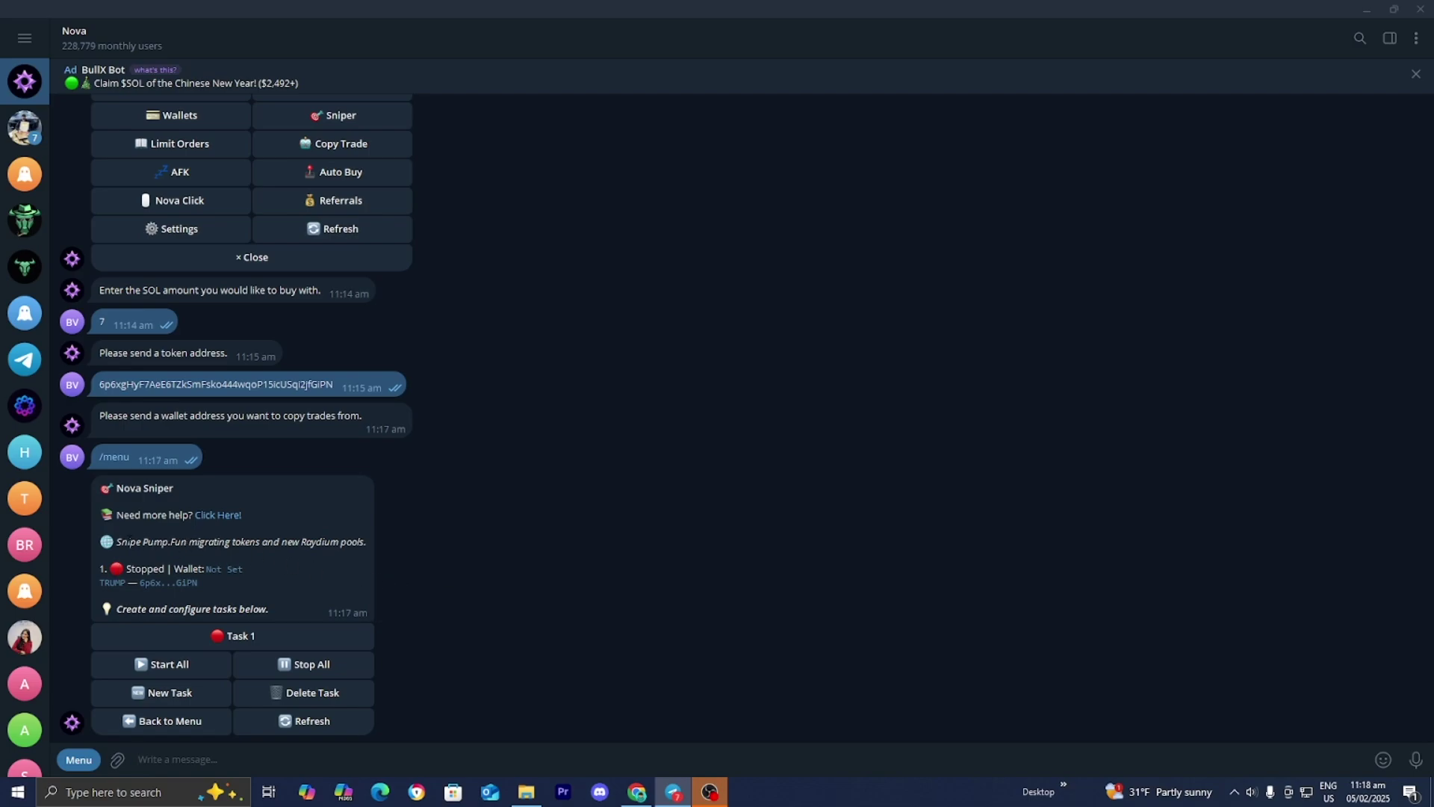
{"action": "double_click", "coordinate": [124, 541]}
{"action": "double_click", "coordinate": [245, 556]}
{"action": "left_click", "coordinate": [192, 702]}
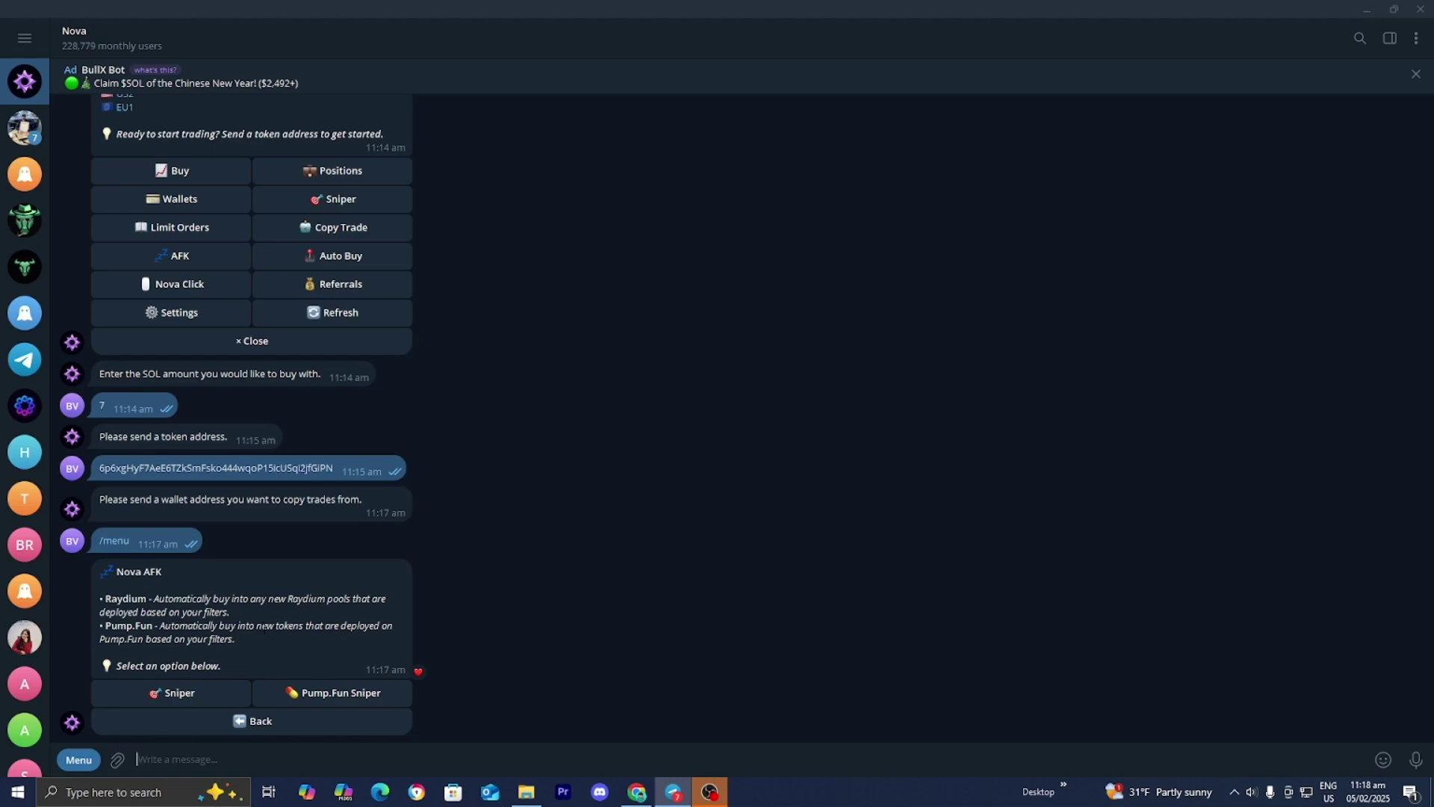
Start an AFK Sniper task, copying the OFFICIAL TRUMP token address from Solscan for it.
{"action": "left_click", "coordinate": [185, 700]}
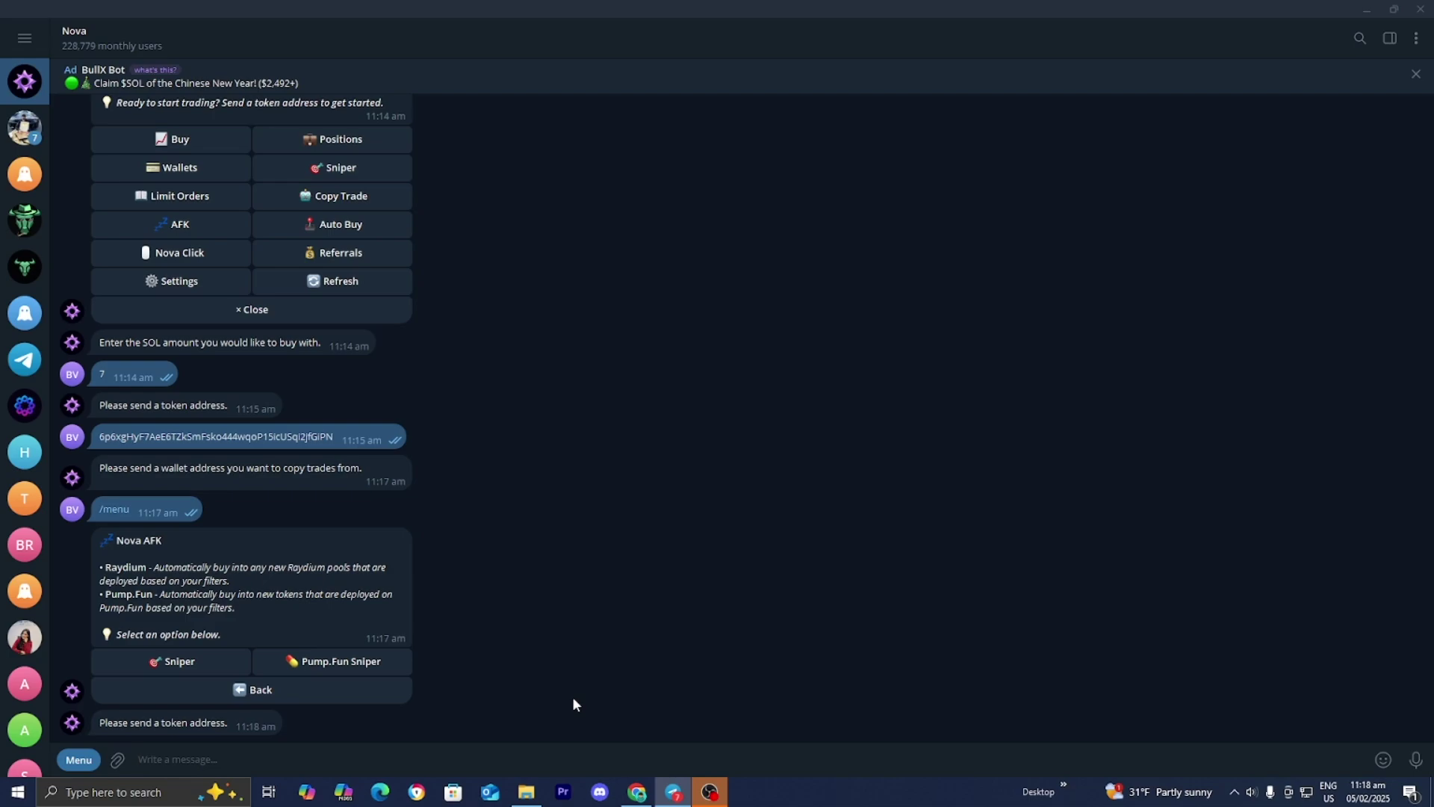
{"action": "left_click", "coordinate": [636, 792]}
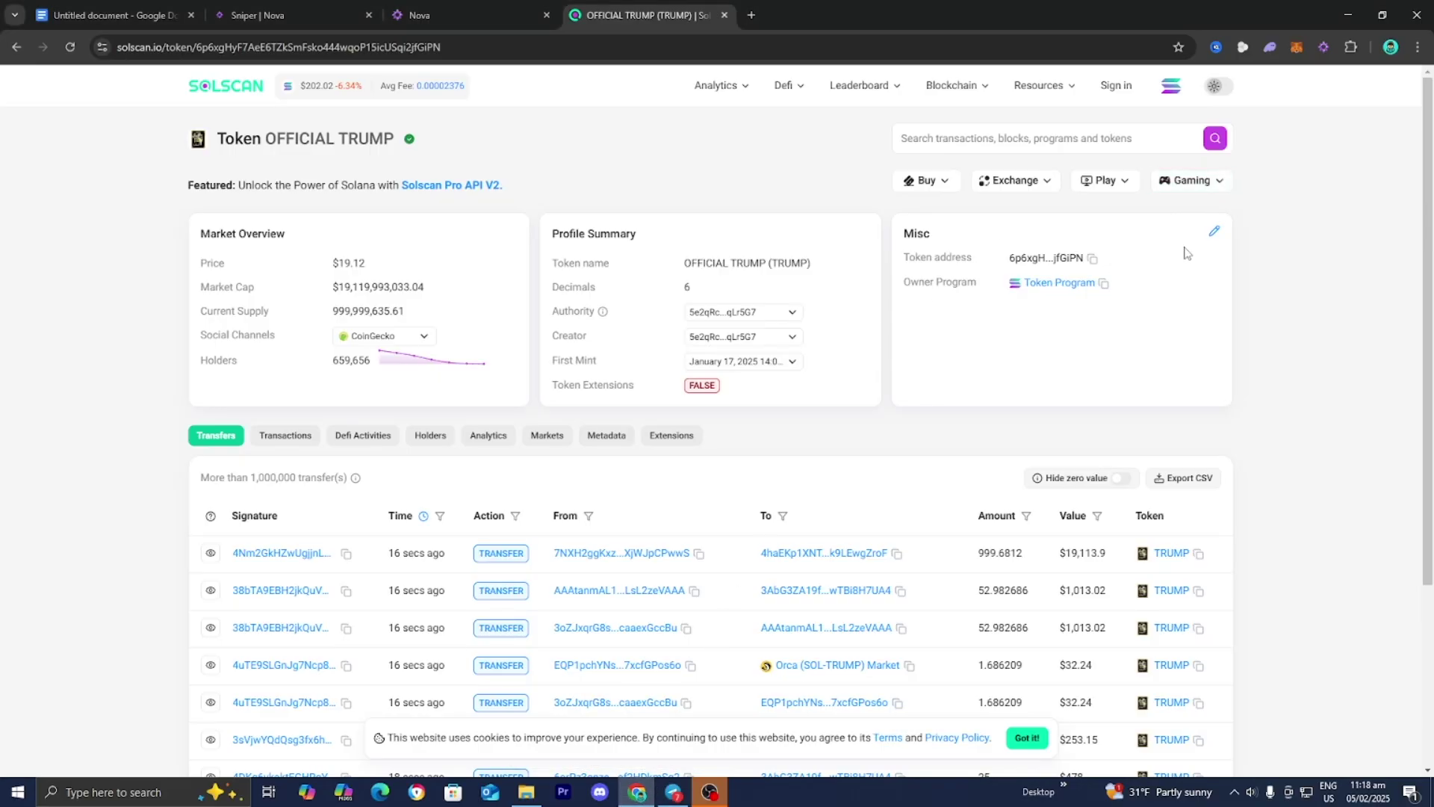
{"action": "left_click", "coordinate": [1092, 258]}
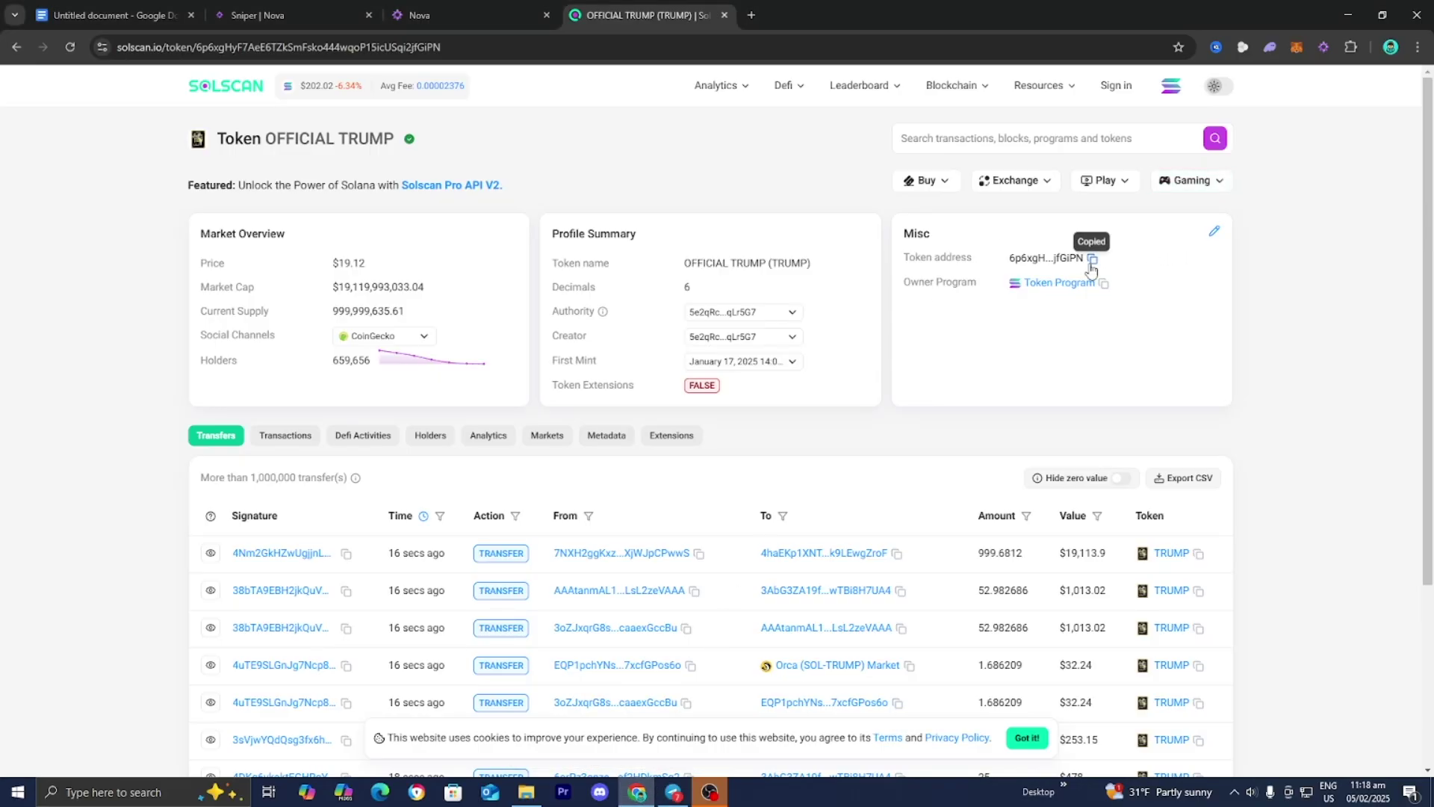
{"action": "left_click", "coordinate": [673, 792]}
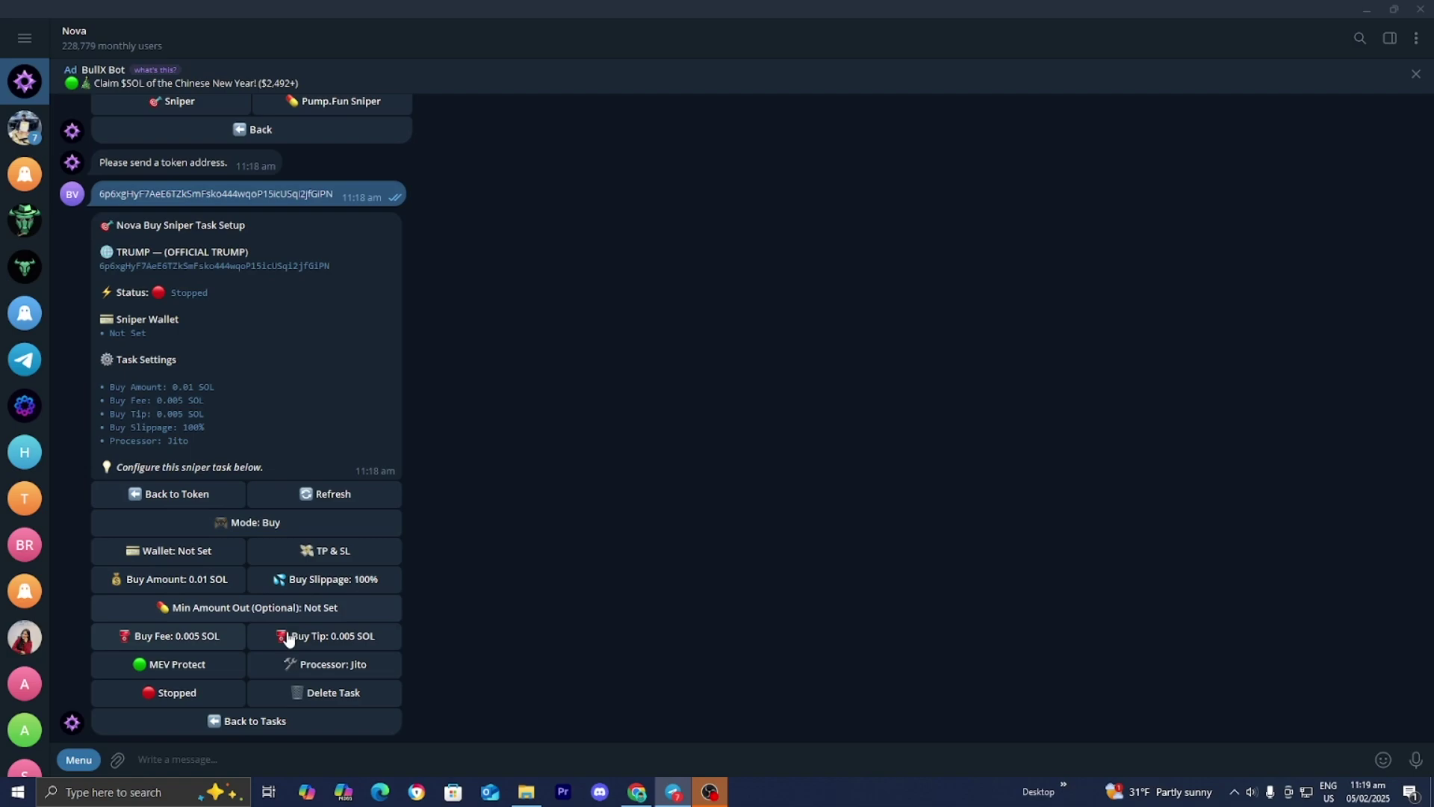
Leave the stopped OFFICIAL TRUMP buy-sniper task setup via Back to Tasks.
{"action": "mouse_move", "coordinate": [385, 676]}
{"action": "left_click", "coordinate": [269, 720]}
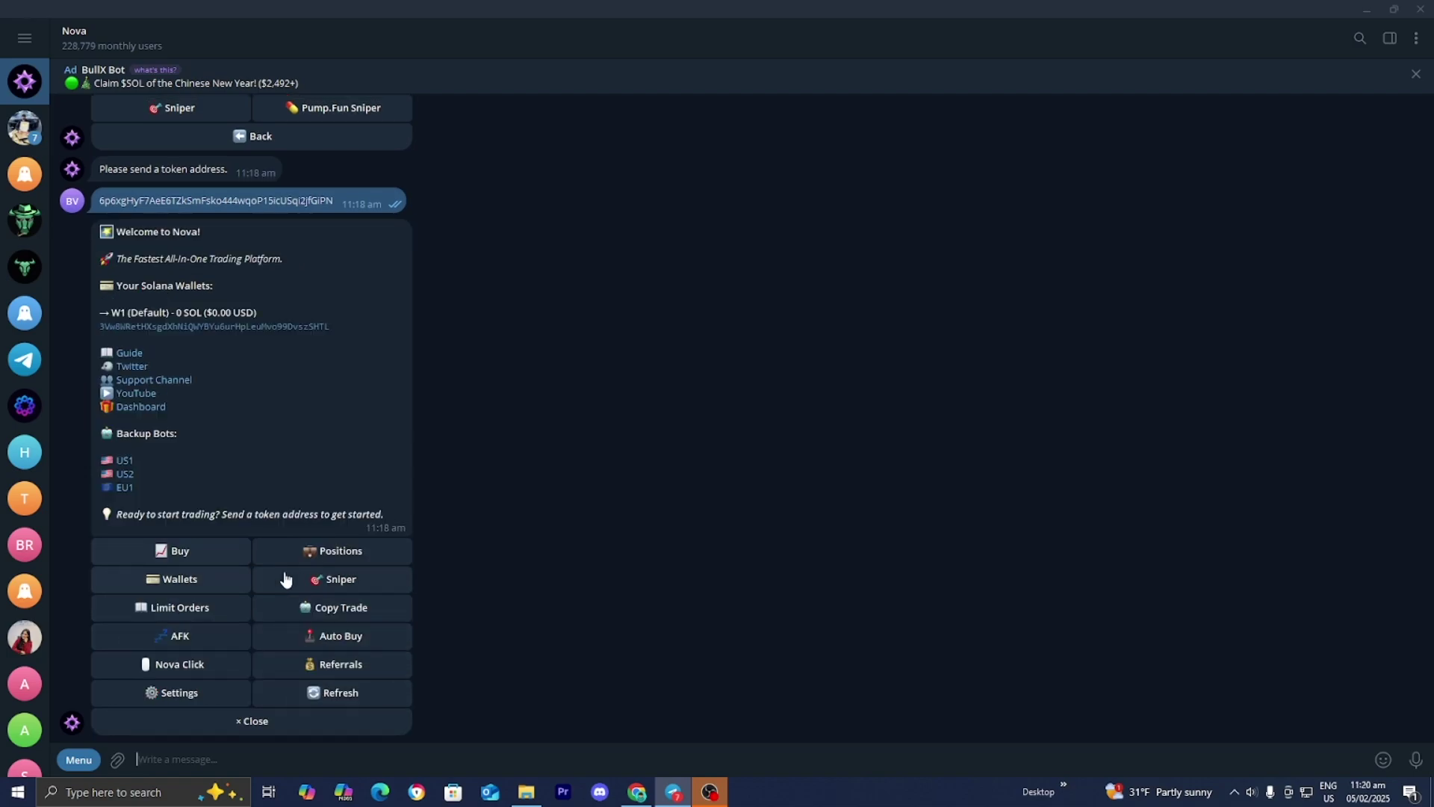
{"action": "left_click", "coordinate": [331, 551]}
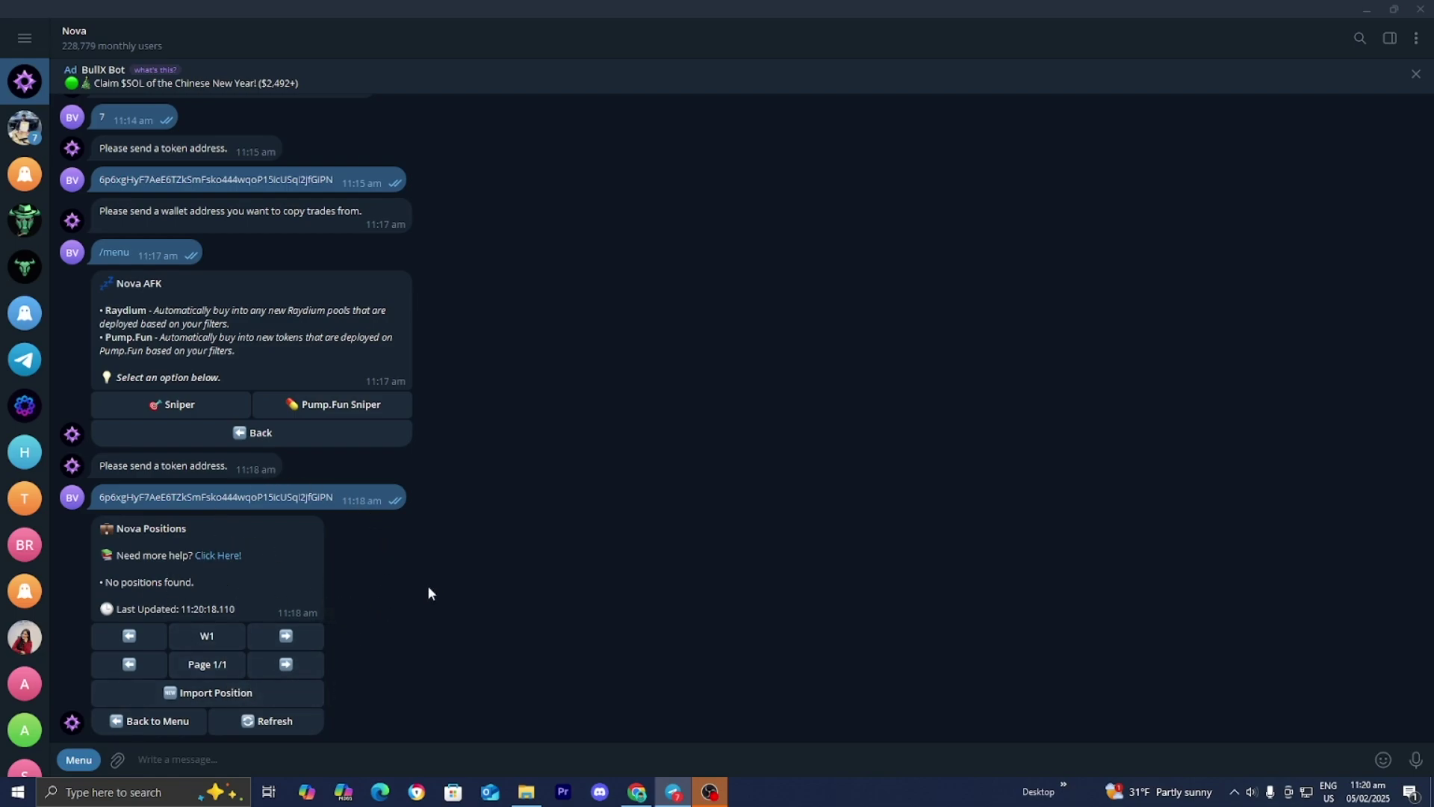
{"action": "left_click", "coordinate": [160, 722]}
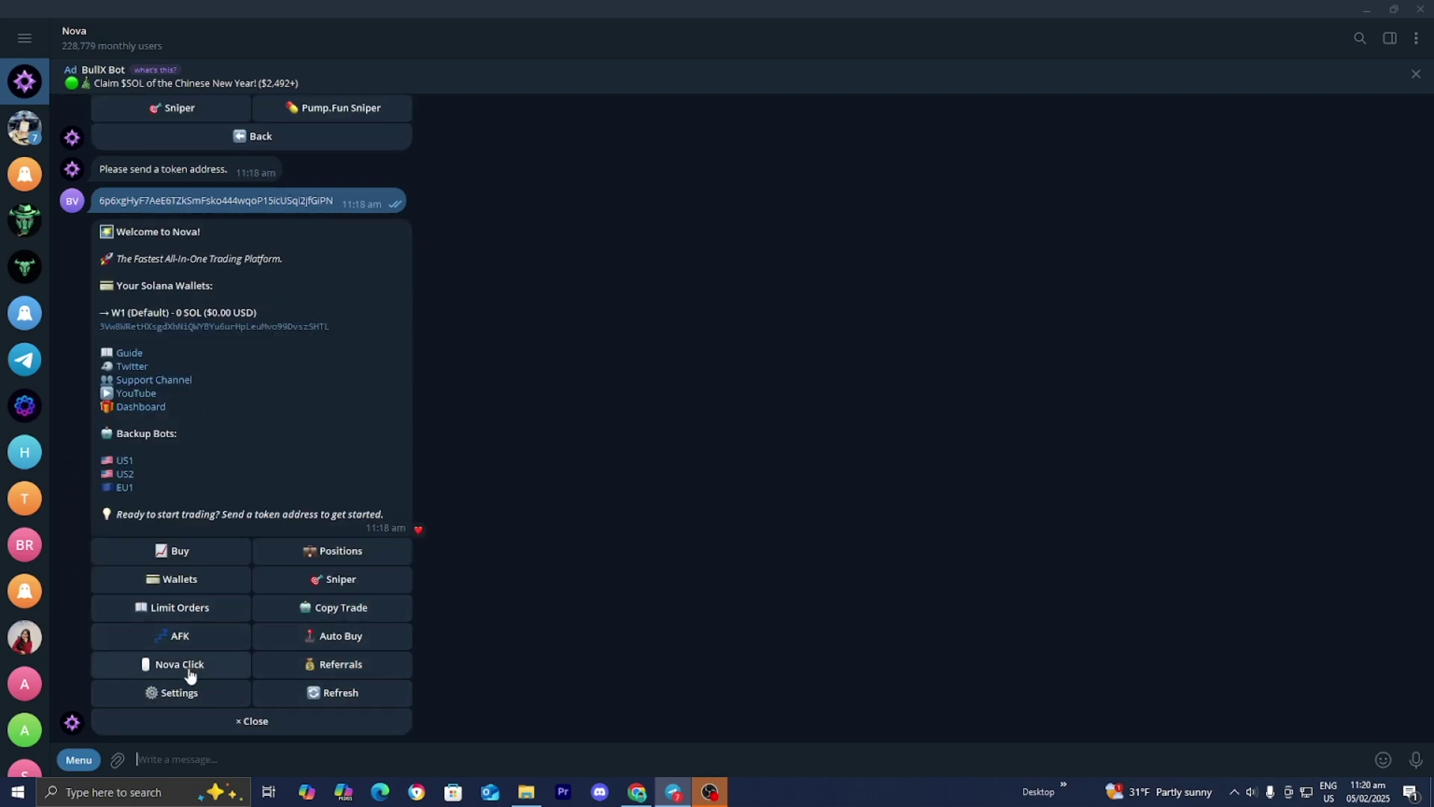
Review Nova's Settings and Nova Click options, then show the click.tradeonnova.io page in Chrome.
{"action": "left_click", "coordinate": [201, 690]}
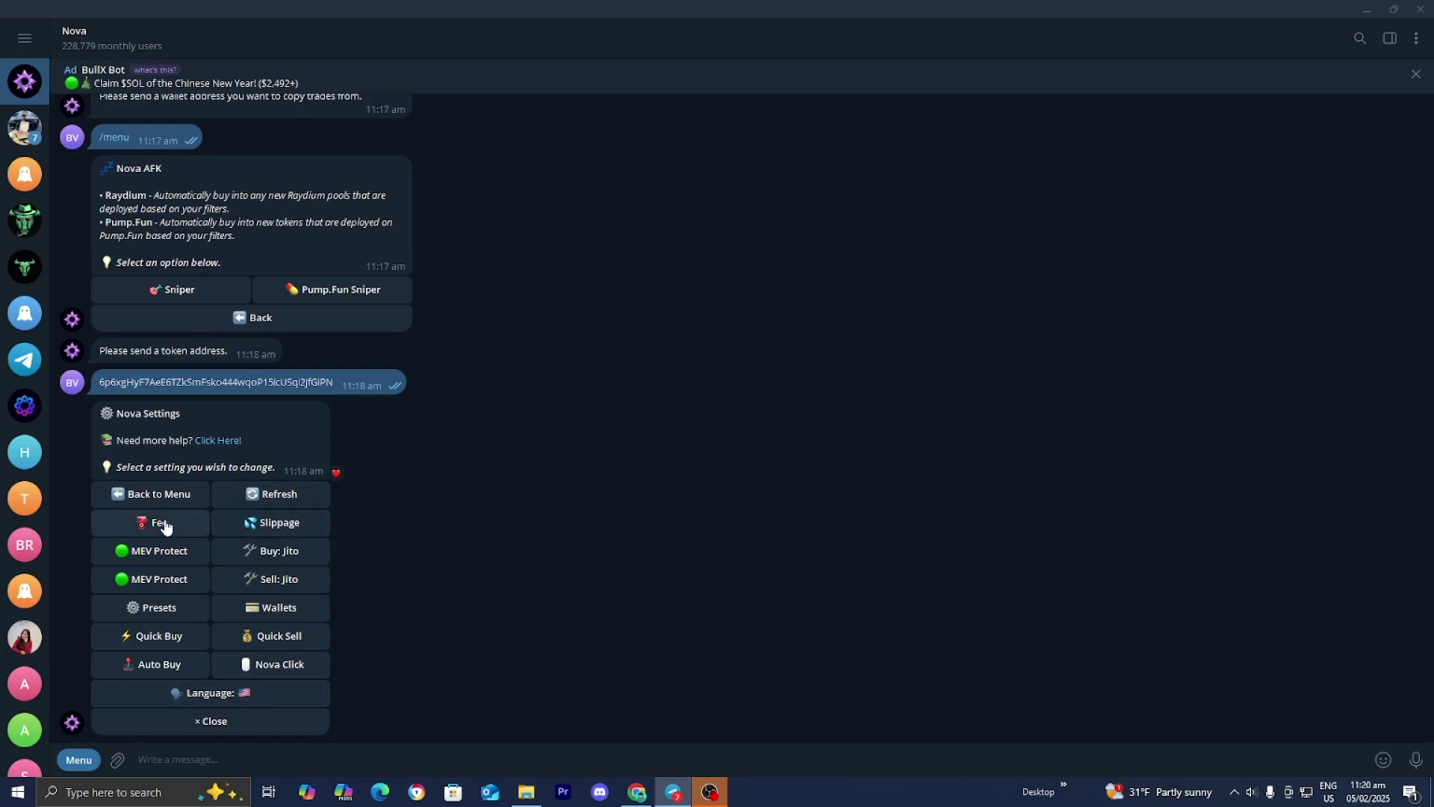
{"action": "left_click", "coordinate": [301, 667]}
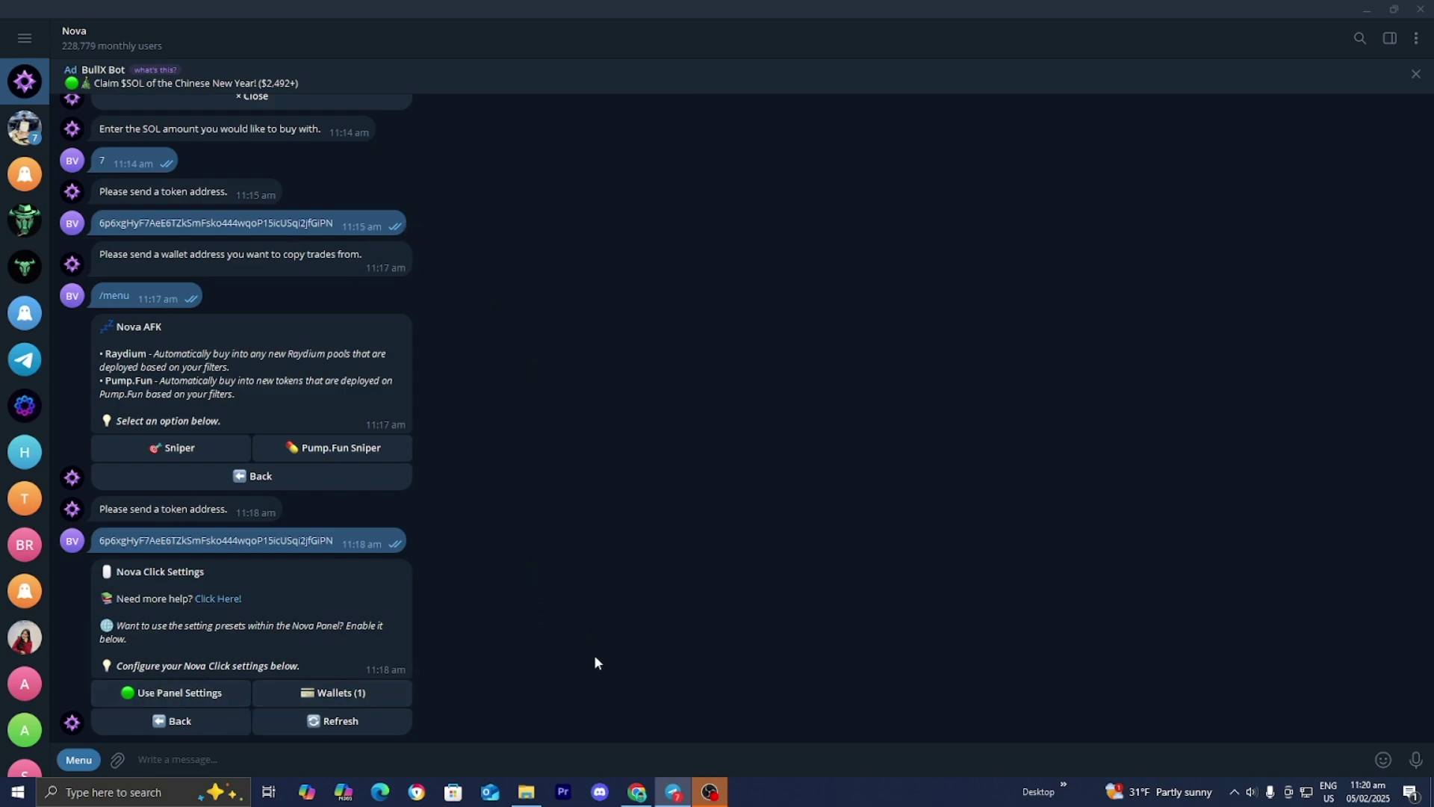
{"action": "left_click", "coordinate": [636, 792]}
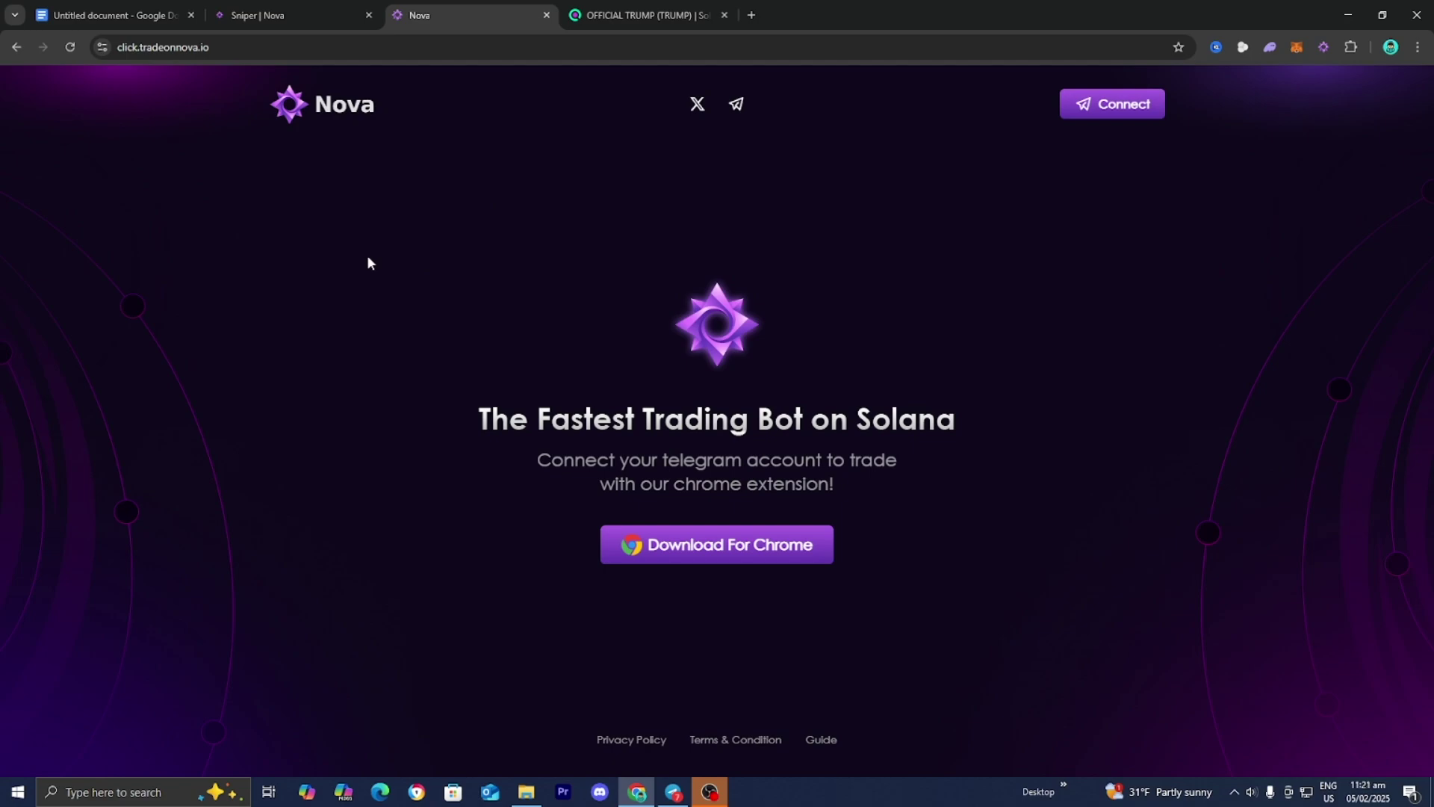
Open the Nova Extension's Chrome Web Store listing via Download For Chrome.
{"action": "left_click", "coordinate": [730, 544]}
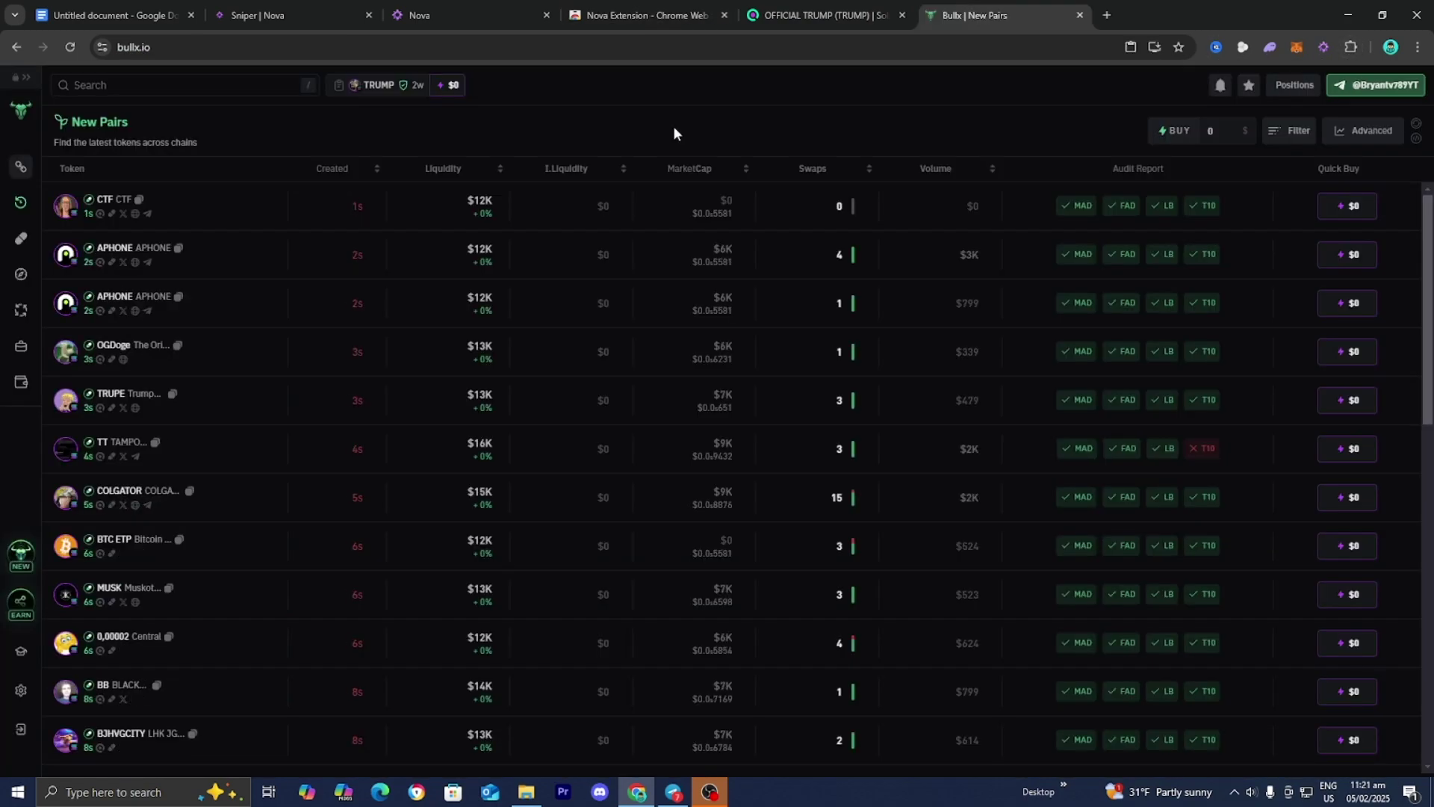
Open the Nova extension popup over BullX, showing it enabled with a 0.01 SOL quick buy.
{"action": "left_click", "coordinate": [1323, 47]}
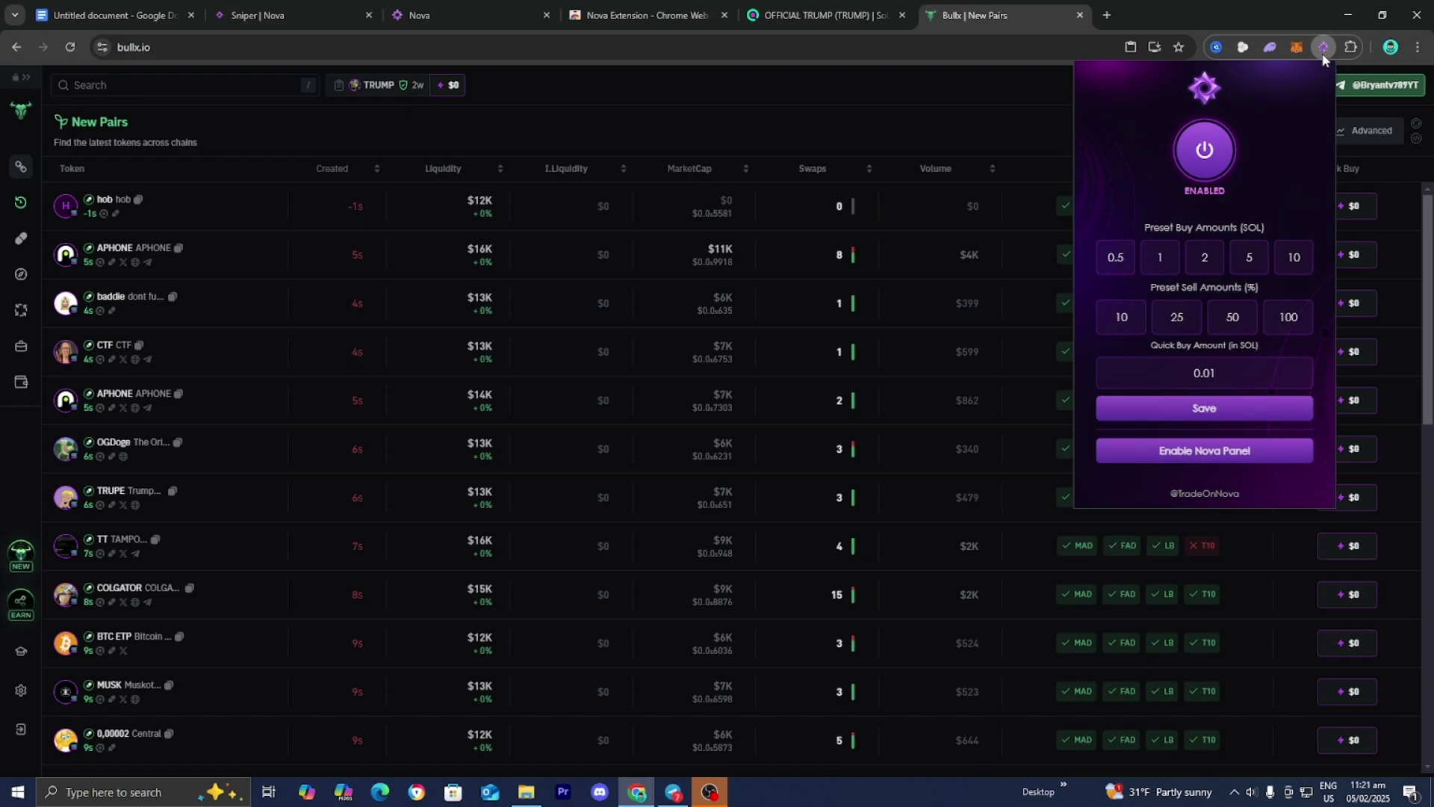